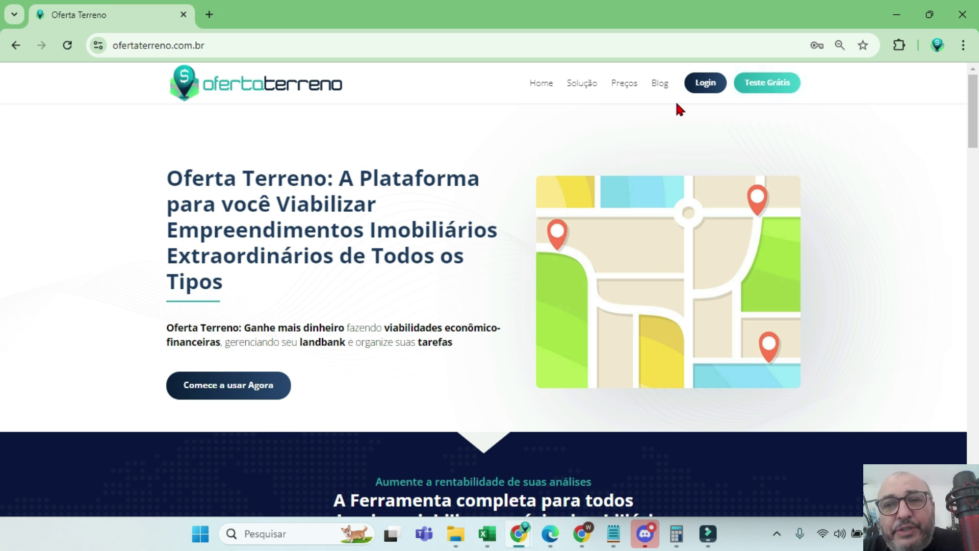
Step: Log in to the platform and open the Praça da Árvore viability for editing
{"action": "left_click", "coordinate": [705, 84]}
{"action": "left_click", "coordinate": [193, 375]}
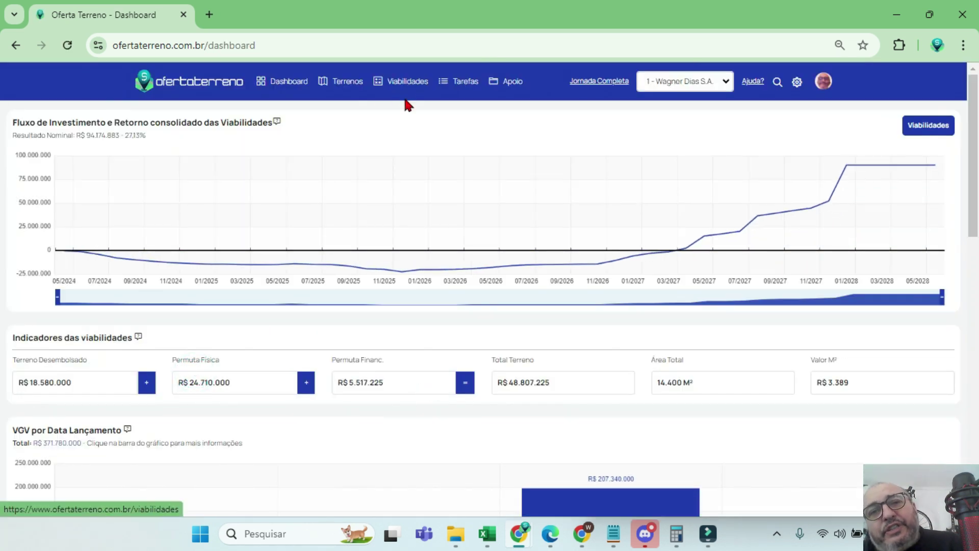
{"action": "left_click", "coordinate": [407, 81]}
{"action": "left_click", "coordinate": [923, 218]}
{"action": "left_click", "coordinate": [875, 247]}
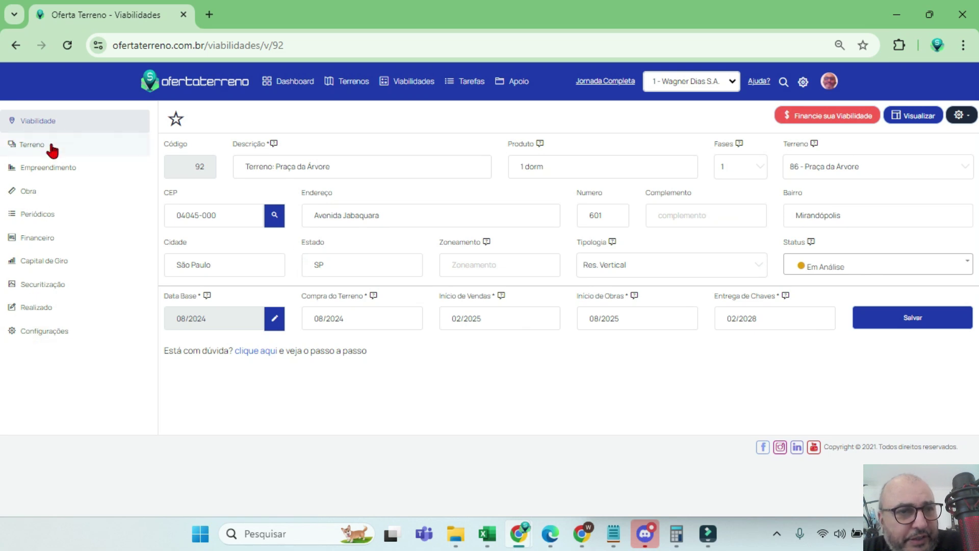
Step: Look through the viability's Terreno, Obra and Periódicos sections and open its Financeiro settings
{"action": "left_click", "coordinate": [32, 145]}
{"action": "left_click", "coordinate": [28, 191]}
{"action": "left_click", "coordinate": [37, 214]}
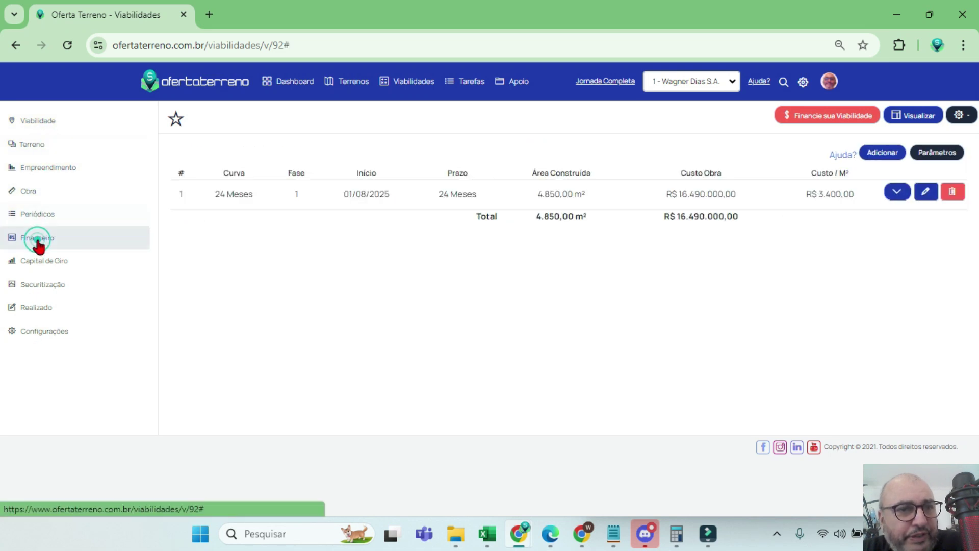
{"action": "left_click", "coordinate": [45, 243]}
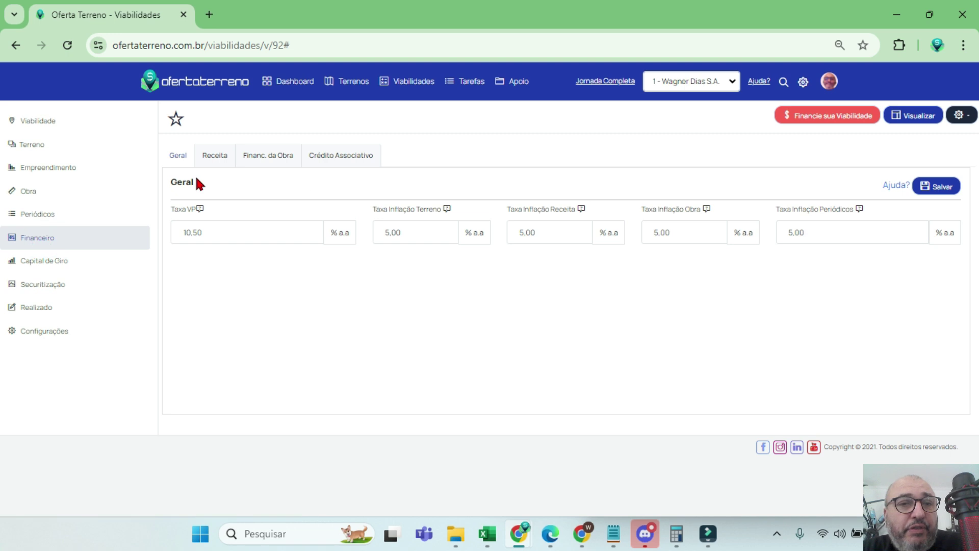
Step: Review the Geral, Financ. da Obra and Crédito Associativo settings, and find the Comissão rate under Receita
{"action": "left_click", "coordinate": [180, 156]}
{"action": "left_click", "coordinate": [263, 156]}
{"action": "left_click", "coordinate": [352, 155]}
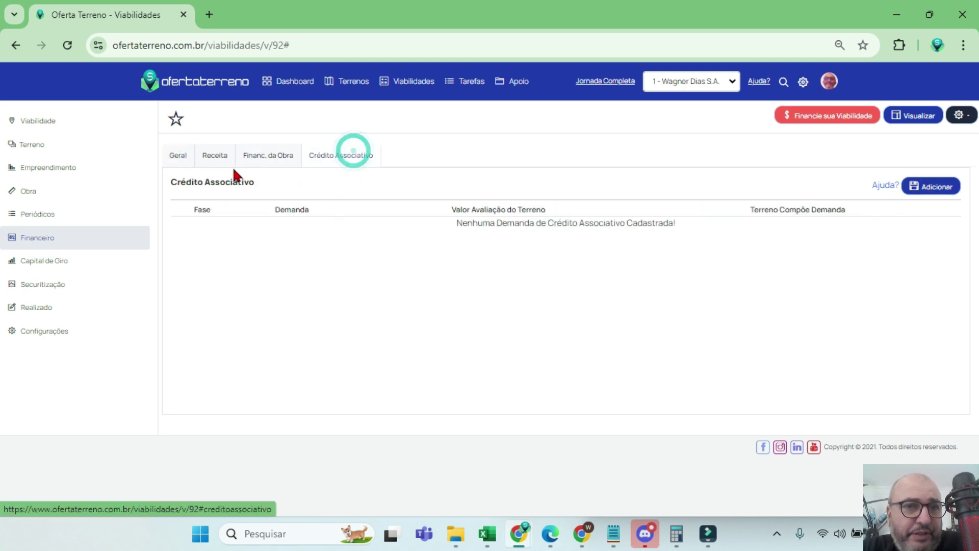
{"action": "left_click", "coordinate": [252, 156]}
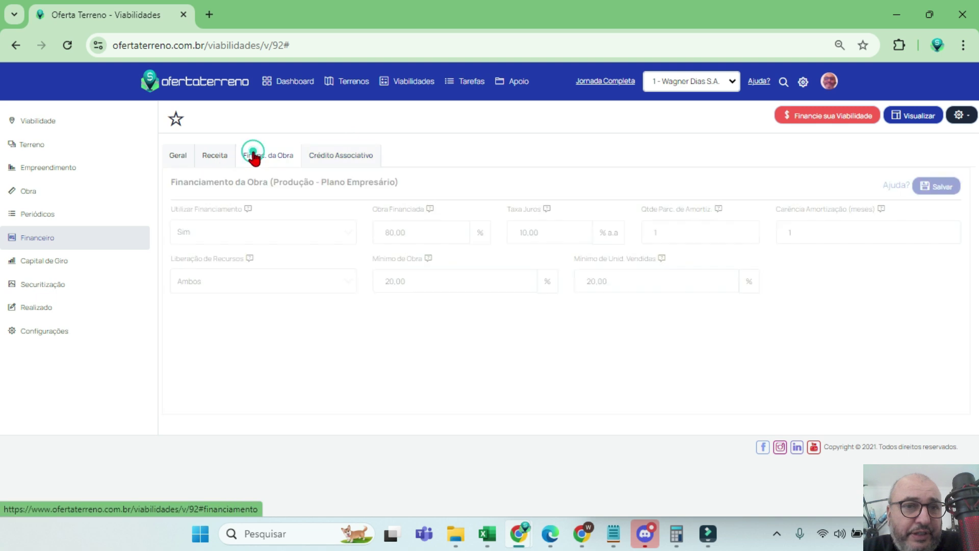
{"action": "left_click", "coordinate": [215, 156]}
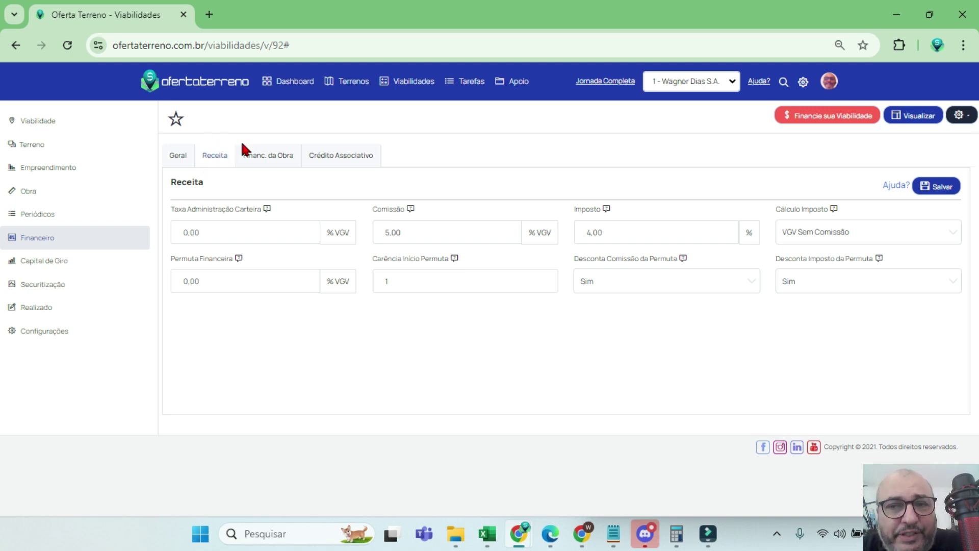
{"action": "left_click_drag", "start_coordinate": [428, 234], "coordinate": [367, 233]}
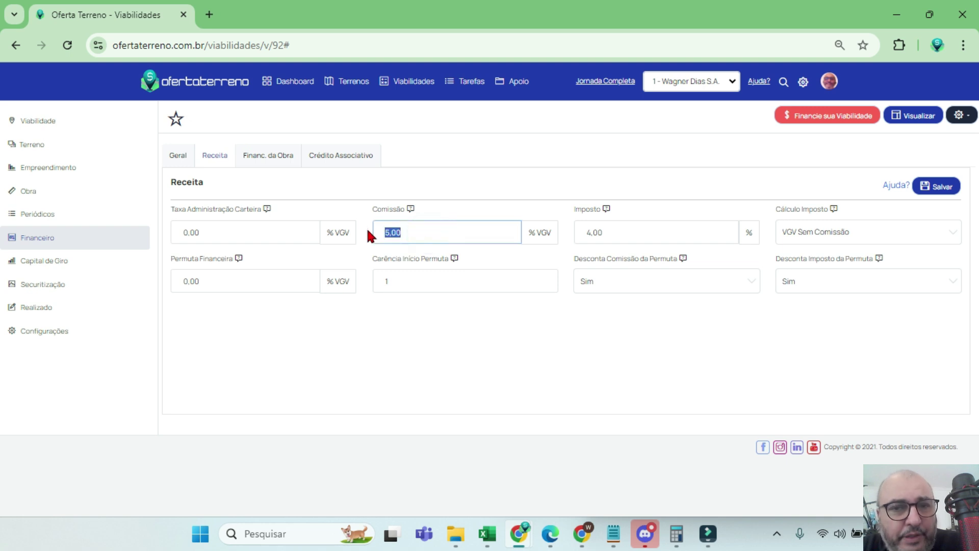
Step: View the viability's results and examine the cost items in Resultado Analítico
{"action": "left_click", "coordinate": [912, 116]}
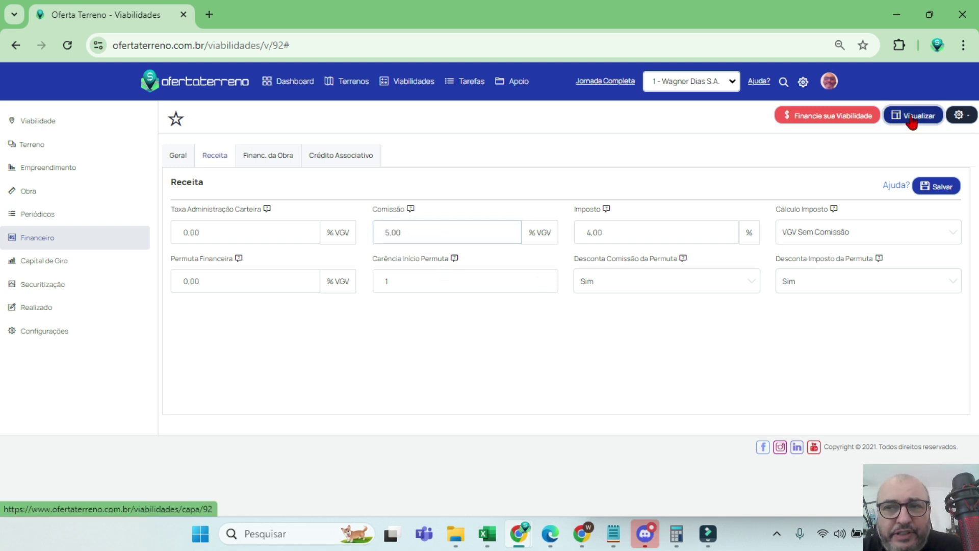
{"action": "scroll", "coordinate": [571, 315], "scroll_direction": "down", "scroll_amount": 4}
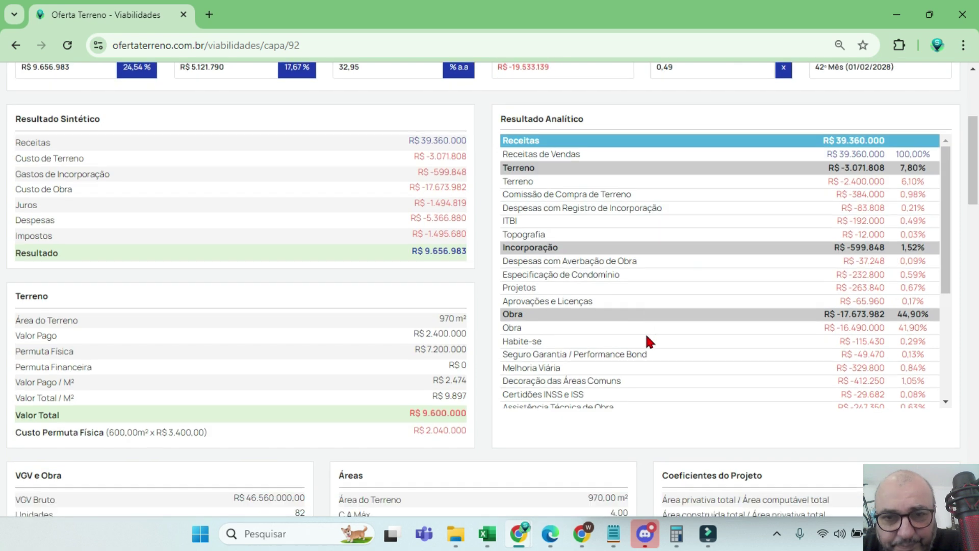
{"action": "left_click_drag", "start_coordinate": [946, 214], "coordinate": [938, 329]}
{"action": "left_click_drag", "start_coordinate": [831, 297], "coordinate": [900, 299]}
{"action": "scroll", "coordinate": [899, 296], "scroll_direction": "up", "scroll_amount": 10}
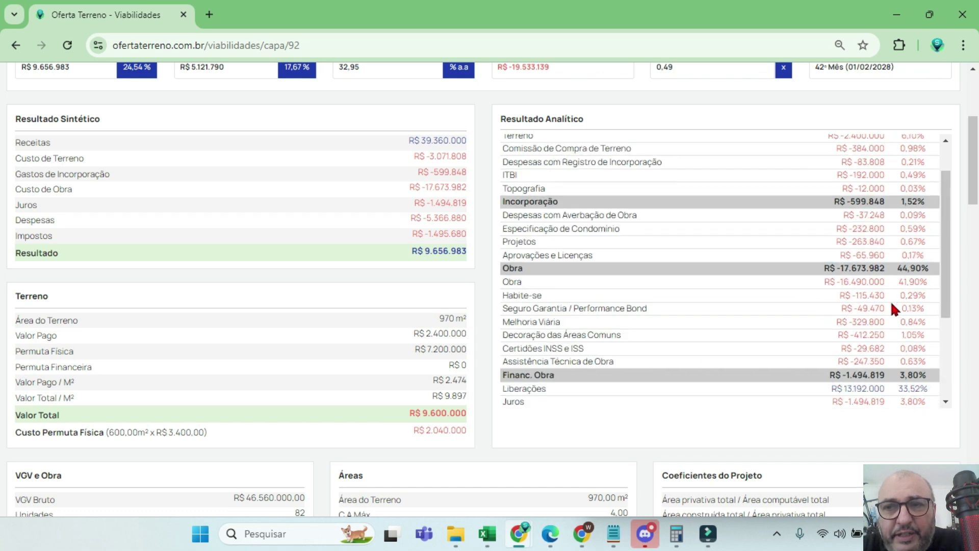
Step: Set Comissão to 10% of VGV in the viability's Receita financial settings and save
{"action": "left_click", "coordinate": [857, 129]}
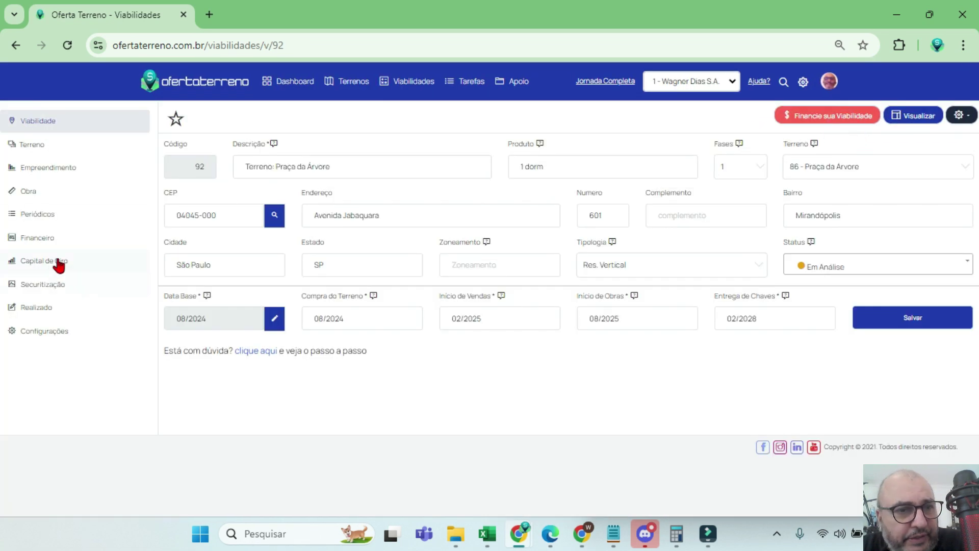
{"action": "left_click", "coordinate": [38, 237]}
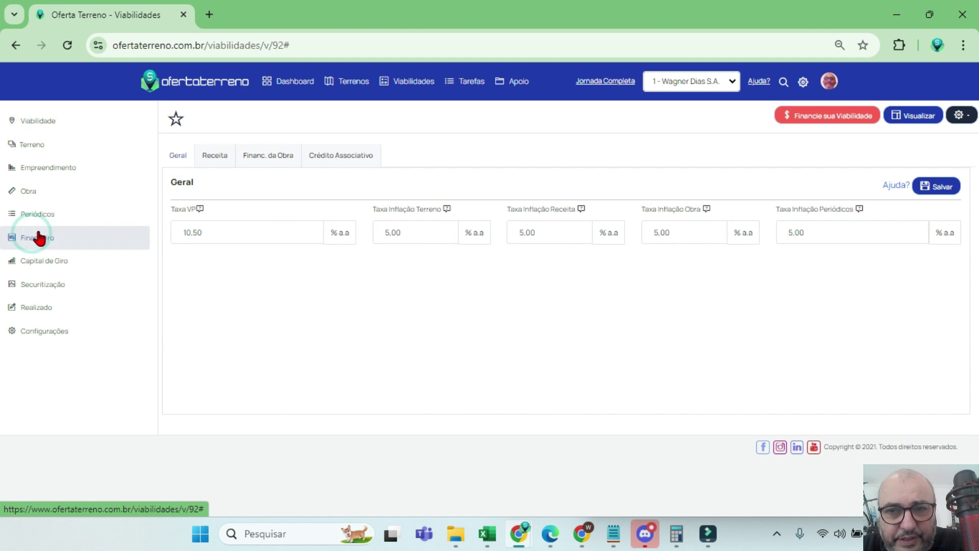
{"action": "left_click", "coordinate": [207, 154]}
{"action": "double_click", "coordinate": [421, 240]}
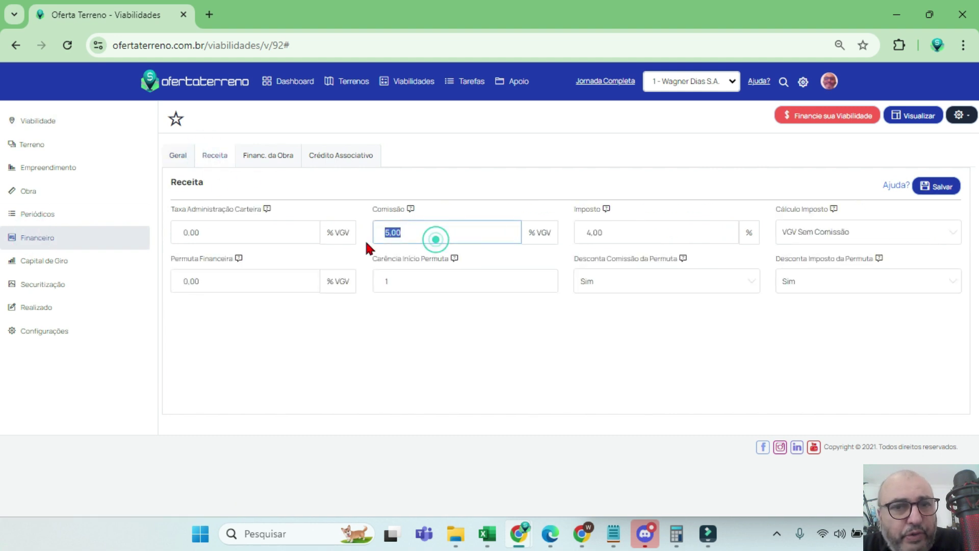
{"action": "type", "text": "10"}
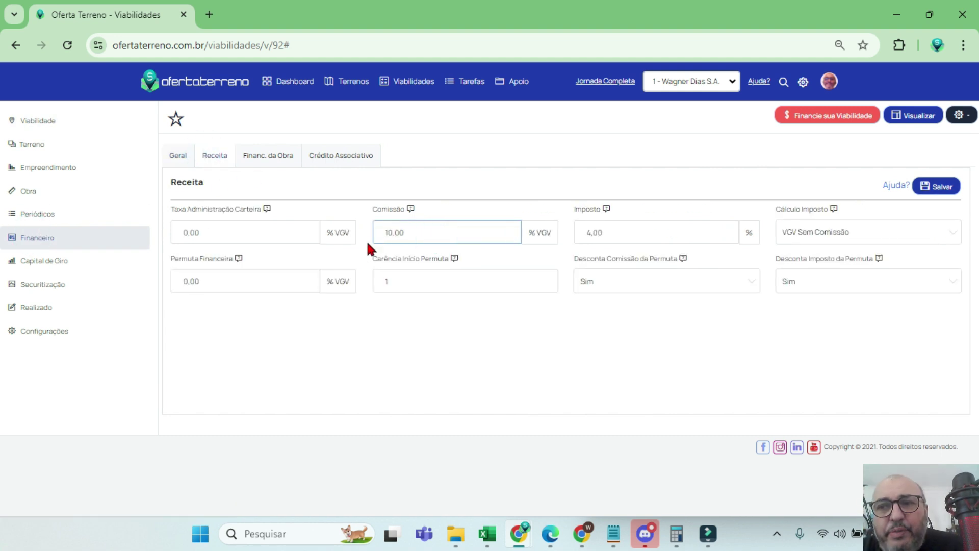
{"action": "left_click", "coordinate": [936, 187]}
Step: View the recalculated viability results and examine the Comissão amount under Despesas in Resultado Analítico
{"action": "left_click", "coordinate": [909, 123]}
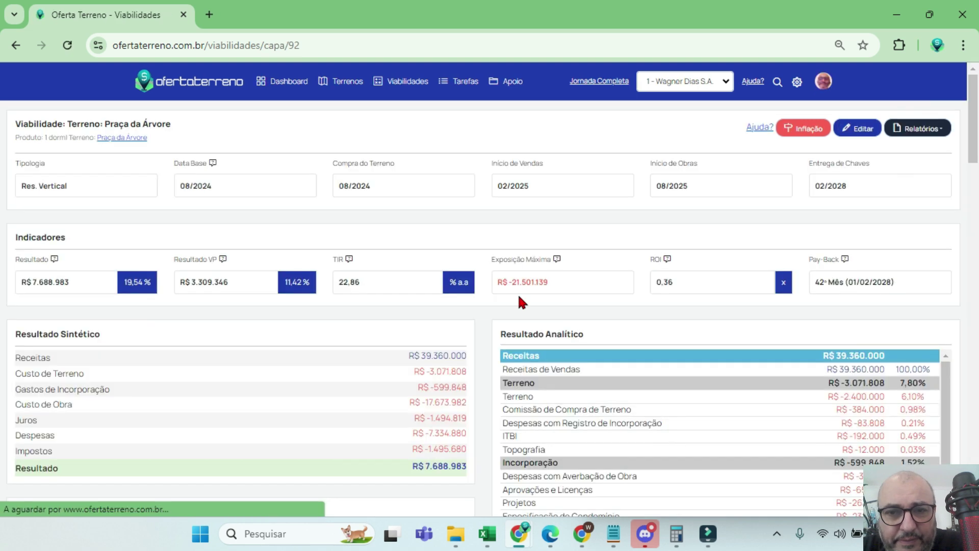
{"action": "scroll", "coordinate": [561, 306], "scroll_direction": "down", "scroll_amount": 4}
{"action": "scroll", "coordinate": [587, 311], "scroll_direction": "down", "scroll_amount": 3}
{"action": "scroll", "coordinate": [586, 307], "scroll_direction": "down", "scroll_amount": 3}
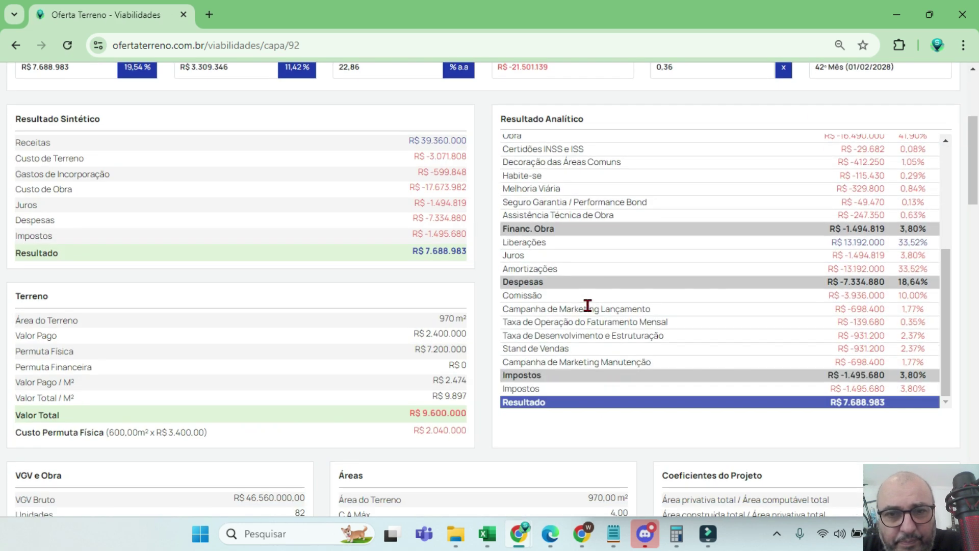
{"action": "left_click_drag", "start_coordinate": [884, 295], "coordinate": [823, 297]}
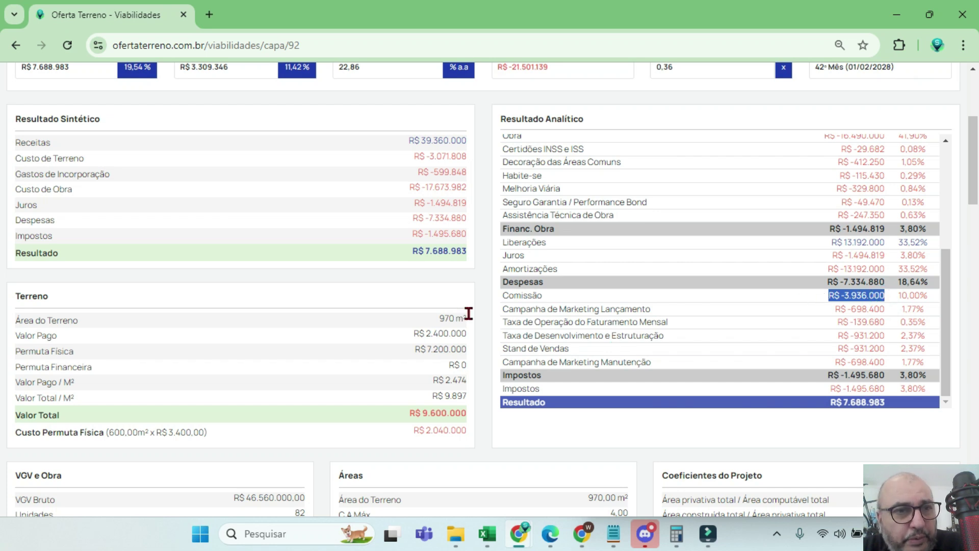
Step: Compare the Receitas de Vendas amount with the Comissão amount in Resultado Analítico
{"action": "scroll", "coordinate": [686, 330], "scroll_direction": "up", "scroll_amount": 6}
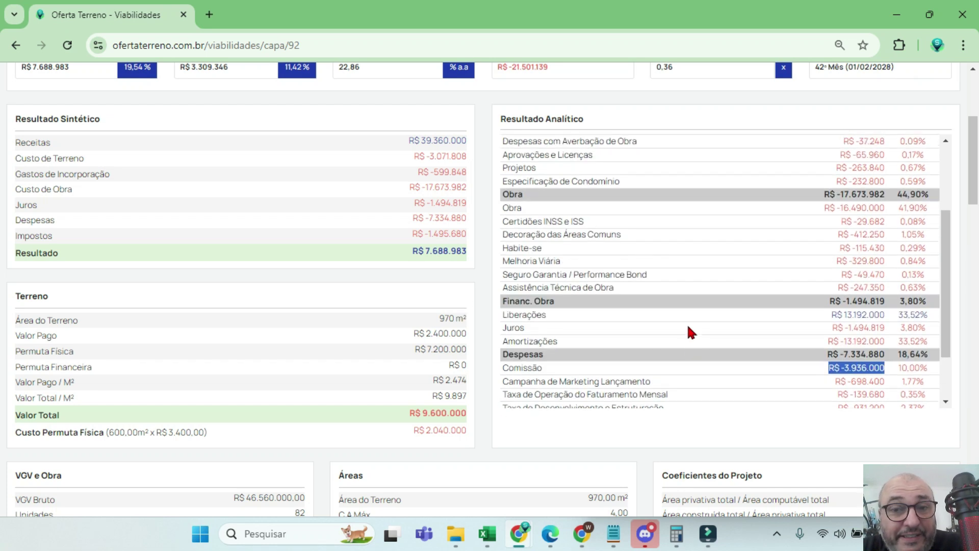
{"action": "scroll", "coordinate": [687, 325], "scroll_direction": "up", "scroll_amount": 2}
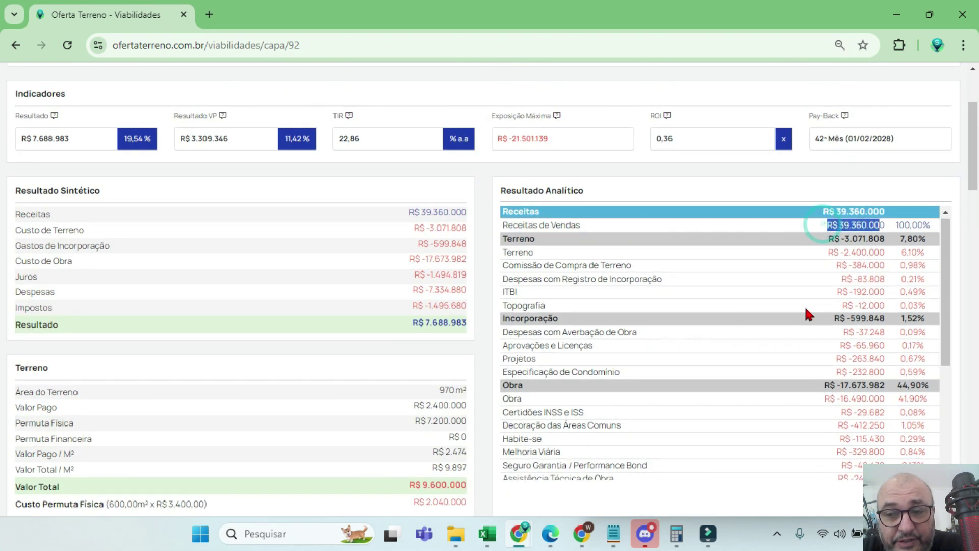
{"action": "scroll", "coordinate": [811, 352], "scroll_direction": "down", "scroll_amount": 4}
{"action": "left_click_drag", "start_coordinate": [902, 363], "coordinate": [830, 368]}
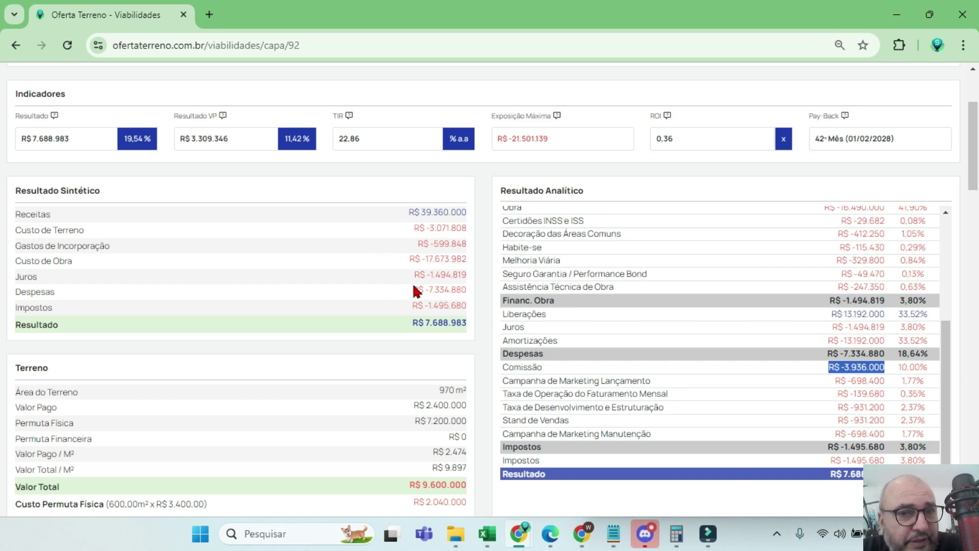
Step: Compare the Despesas total in Resultado Sintético with the Comissão line in Resultado Analítico
{"action": "triple_click", "coordinate": [99, 189]}
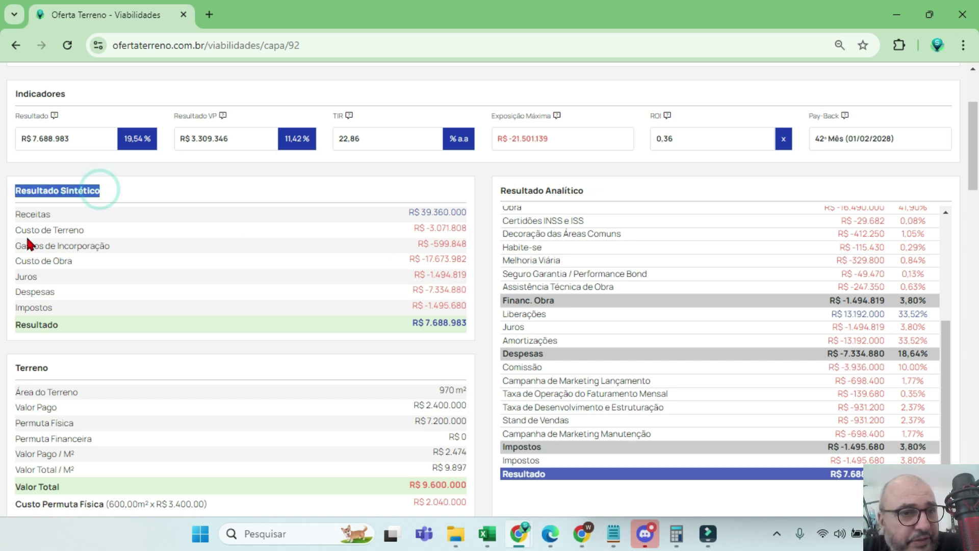
{"action": "triple_click", "coordinate": [10, 289]}
{"action": "left_click_drag", "start_coordinate": [411, 288], "coordinate": [467, 288]}
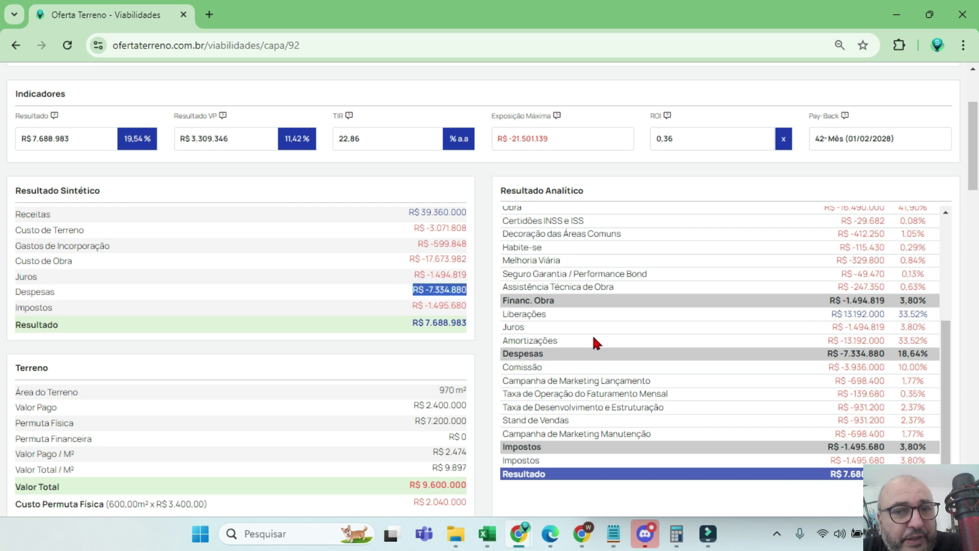
{"action": "left_click_drag", "start_coordinate": [884, 369], "coordinate": [827, 369]}
{"action": "scroll", "coordinate": [831, 367], "scroll_direction": "up", "scroll_amount": 10}
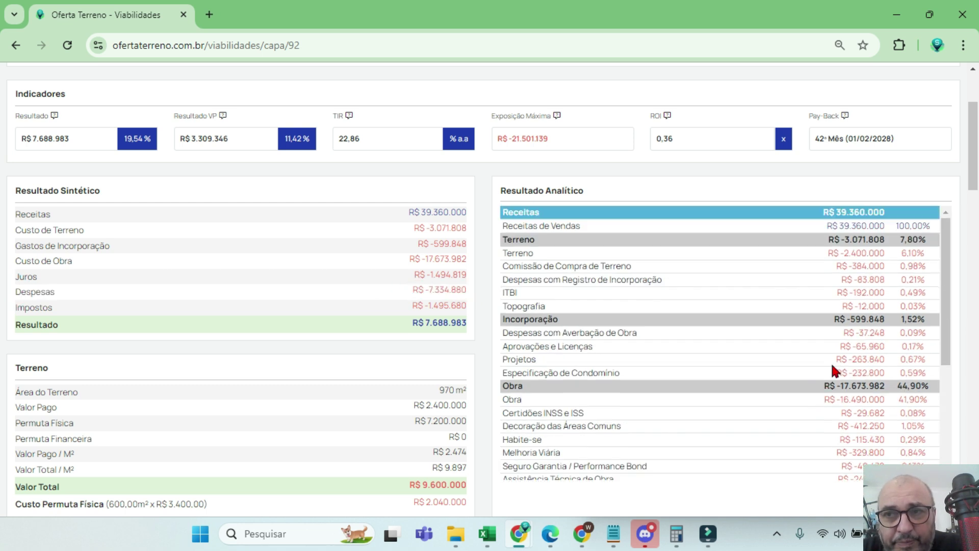
Step: Set Comissão to 5.00% of VGV in the viability's Receita financial settings and save
{"action": "left_click", "coordinate": [857, 128]}
{"action": "left_click", "coordinate": [51, 237]}
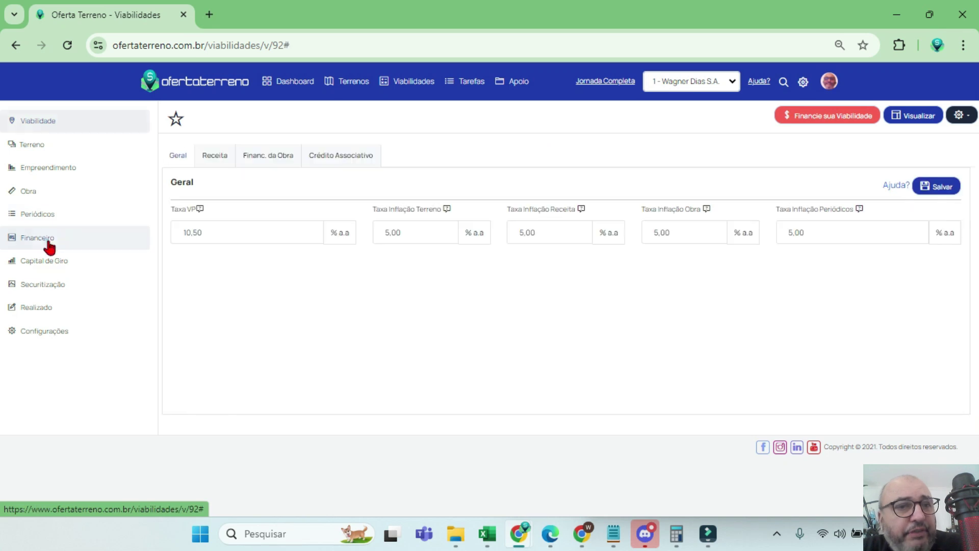
{"action": "left_click", "coordinate": [215, 155]}
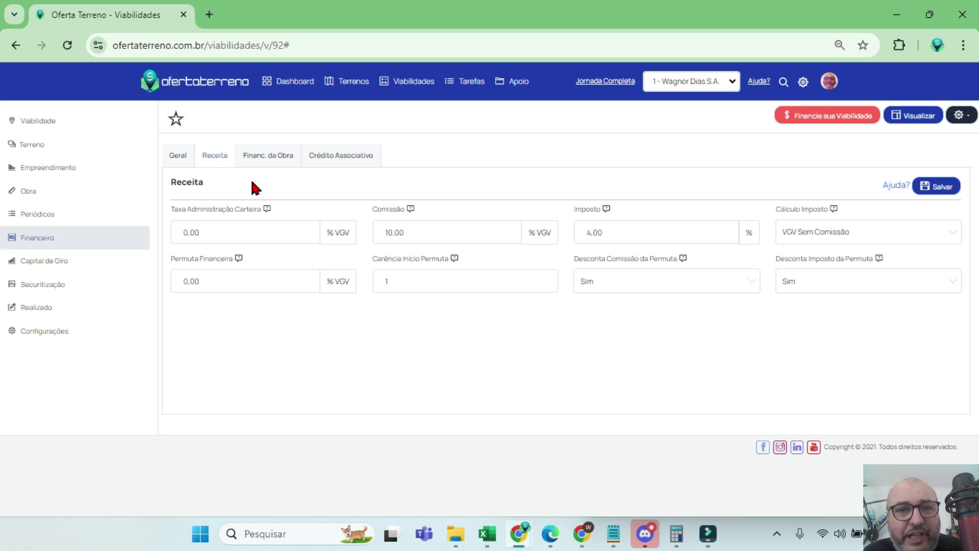
{"action": "left_click", "coordinate": [424, 231]}
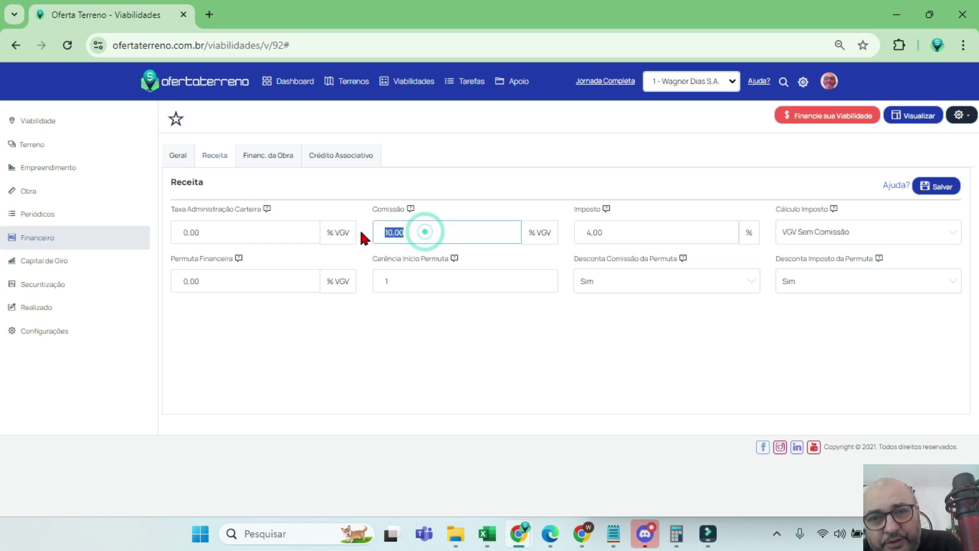
{"action": "type", "text": "500"}
{"action": "left_click", "coordinate": [926, 184]}
Step: View the updated results and check Despesas in Resultado Sintético and Comissão in Resultado Analítico
{"action": "left_click", "coordinate": [916, 116]}
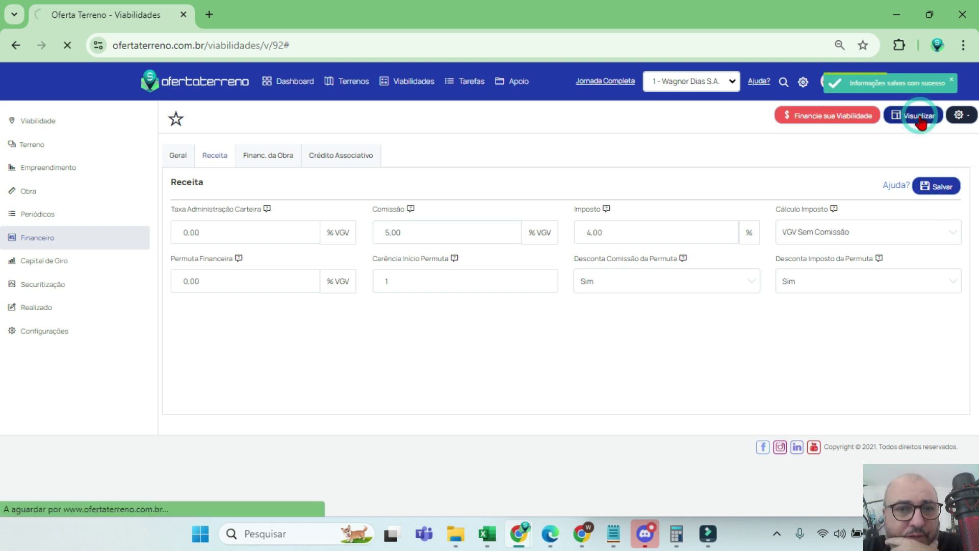
{"action": "left_click_drag", "start_coordinate": [410, 432], "coordinate": [466, 433]}
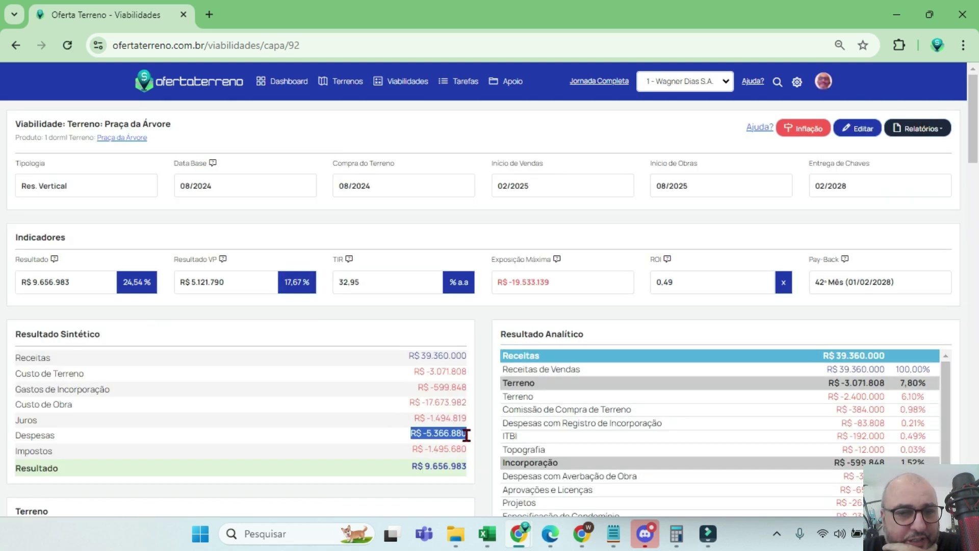
{"action": "scroll", "coordinate": [705, 434], "scroll_direction": "down", "scroll_amount": 5}
{"action": "scroll", "coordinate": [705, 433], "scroll_direction": "down", "scroll_amount": 3}
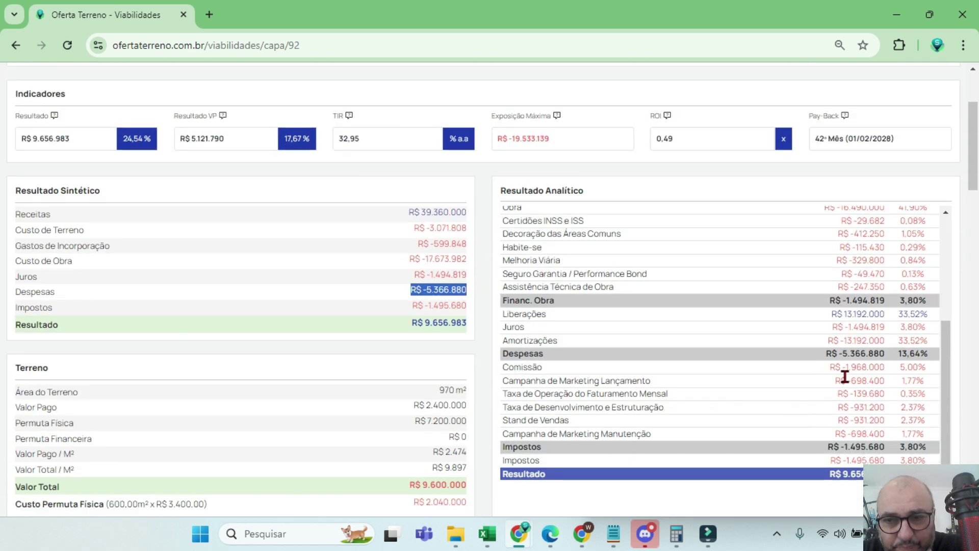
{"action": "left_click_drag", "start_coordinate": [828, 367], "coordinate": [894, 368]}
Step: Examine the monthly values of the Comissão column in the Fluxo Analítico por Data table
{"action": "scroll", "coordinate": [377, 301], "scroll_direction": "down", "scroll_amount": 15}
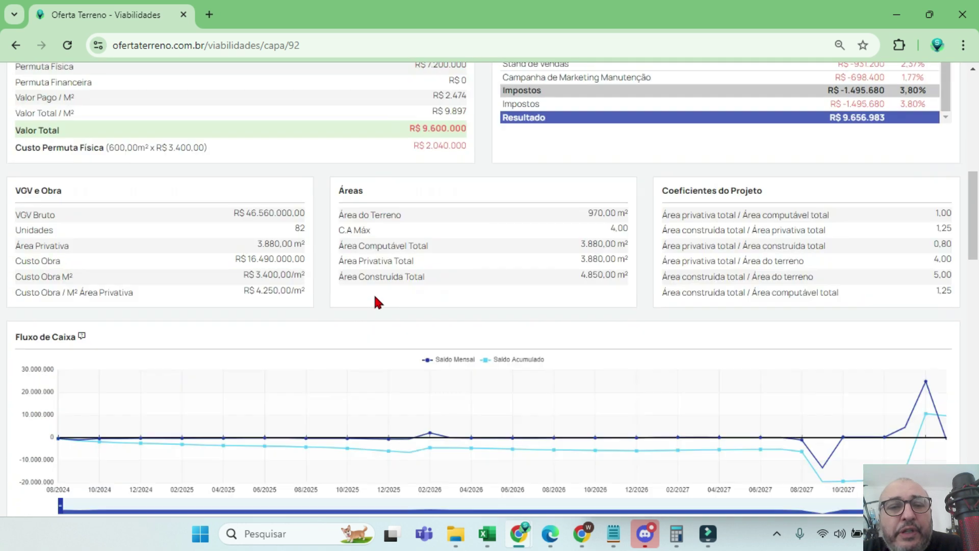
{"action": "scroll", "coordinate": [380, 301], "scroll_direction": "down", "scroll_amount": 20}
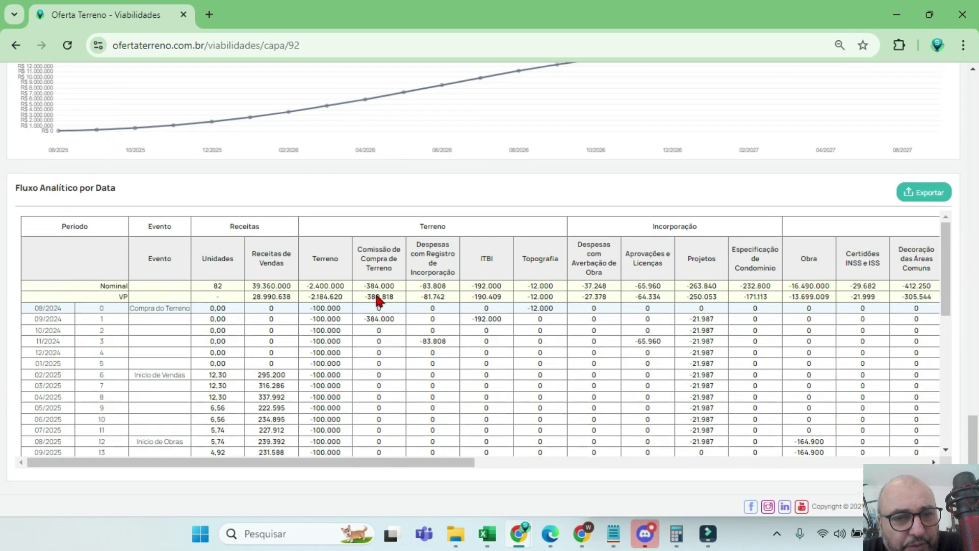
{"action": "left_click_drag", "start_coordinate": [277, 461], "coordinate": [647, 458]}
{"action": "double_click", "coordinate": [585, 372]}
{"action": "left_click_drag", "start_coordinate": [572, 372], "coordinate": [606, 421]}
{"action": "double_click", "coordinate": [585, 384]}
{"action": "scroll", "coordinate": [606, 421], "scroll_direction": "down", "scroll_amount": 3}
{"action": "left_click_drag", "start_coordinate": [600, 341], "coordinate": [572, 330]}
{"action": "scroll", "coordinate": [578, 336], "scroll_direction": "up", "scroll_amount": 2}
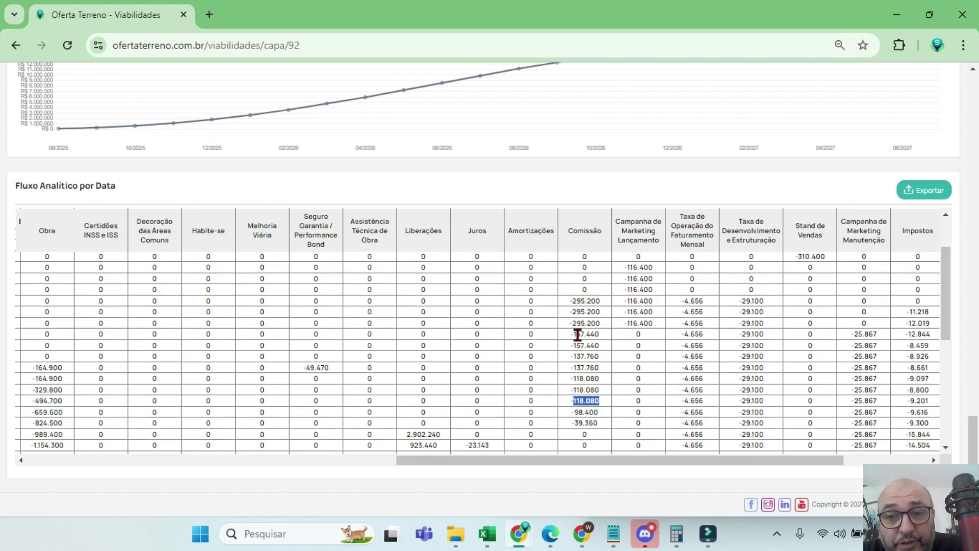
{"action": "left_click_drag", "start_coordinate": [607, 301], "coordinate": [589, 298]}
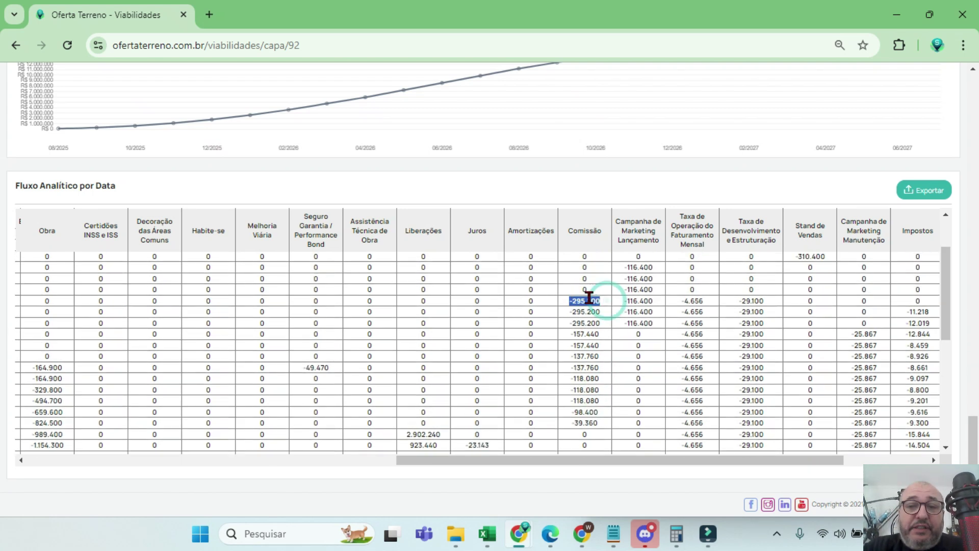
Step: Examine the monthly Unidades and Receitas de Vendas values from Início de Vendas onward in the Fluxo Analítico por Data table
{"action": "left_click_drag", "start_coordinate": [494, 459], "coordinate": [122, 449]}
{"action": "left_click", "coordinate": [254, 308]}
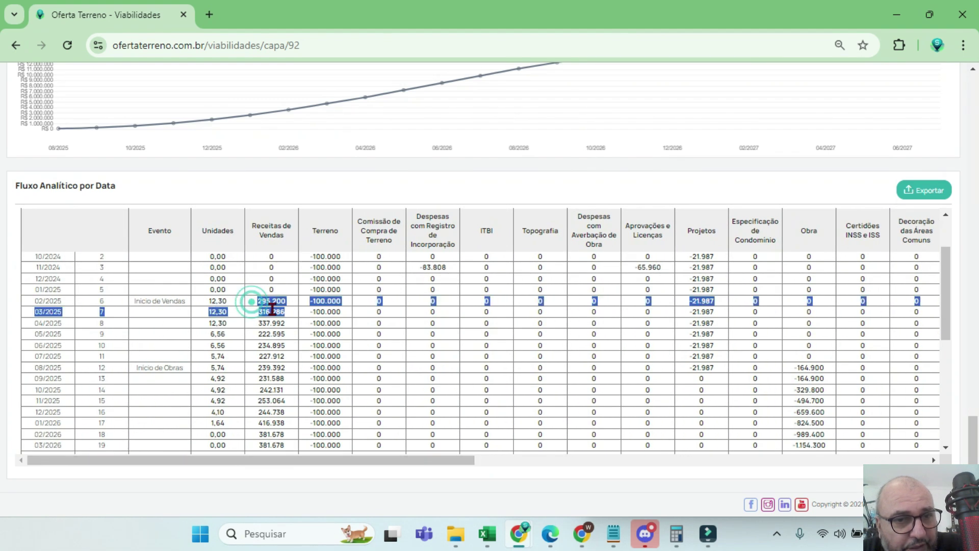
{"action": "scroll", "coordinate": [274, 342], "scroll_direction": "down", "scroll_amount": 3}
{"action": "scroll", "coordinate": [276, 360], "scroll_direction": "up", "scroll_amount": 3}
{"action": "scroll", "coordinate": [280, 372], "scroll_direction": "down", "scroll_amount": 3}
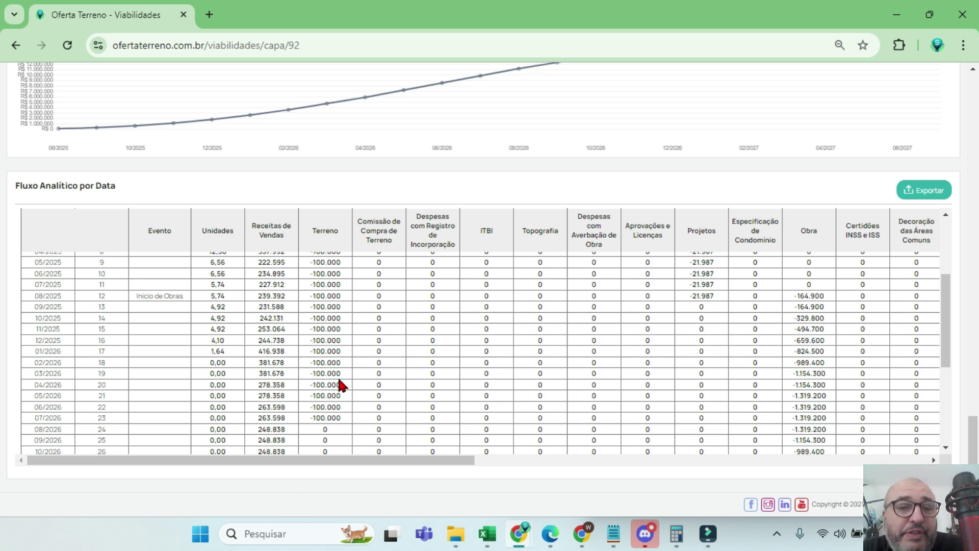
Step: Check the monthly Comissão values and the column's two total rows in the Fluxo Analítico por Data table
{"action": "left_click_drag", "start_coordinate": [391, 456], "coordinate": [840, 404]}
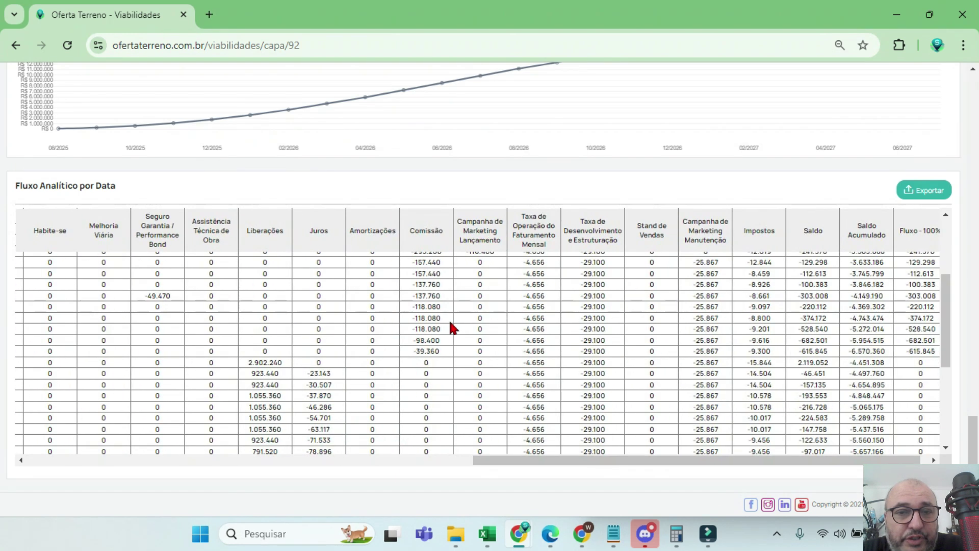
{"action": "scroll", "coordinate": [437, 349], "scroll_direction": "up", "scroll_amount": 3}
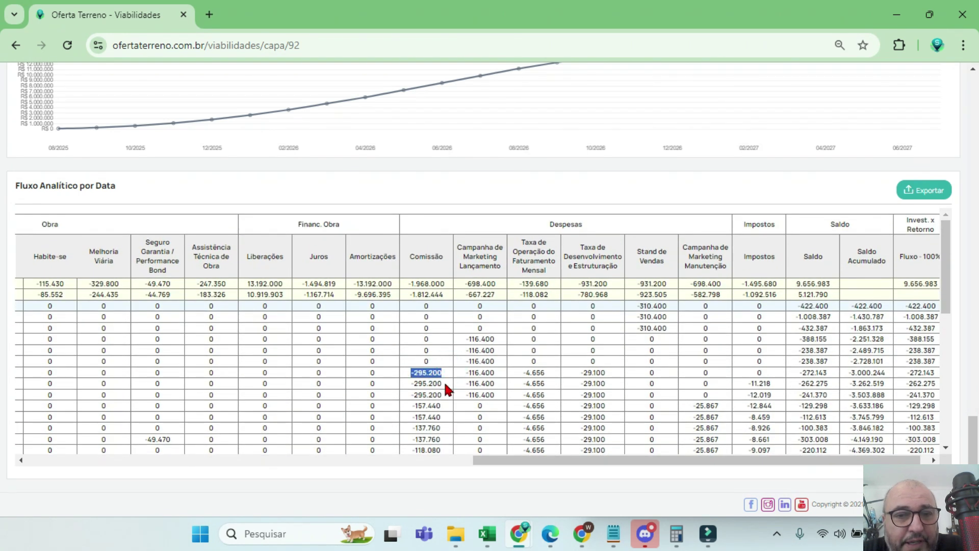
{"action": "double_click", "coordinate": [424, 284]}
{"action": "left_click_drag", "start_coordinate": [408, 295], "coordinate": [440, 294]}
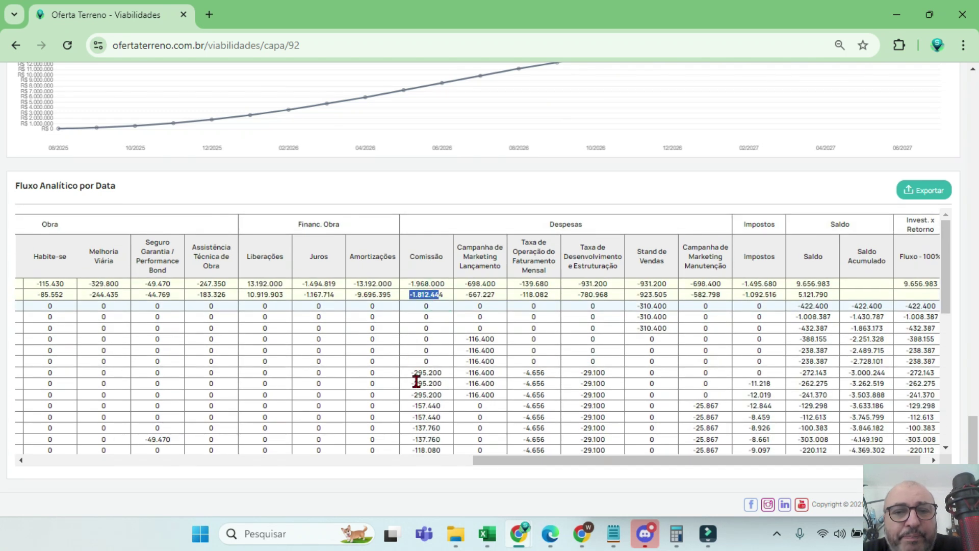
Step: Set Imposto to 4.00% in the viability's Receita financial settings and save
{"action": "scroll", "coordinate": [475, 411], "scroll_direction": "up", "scroll_amount": 20}
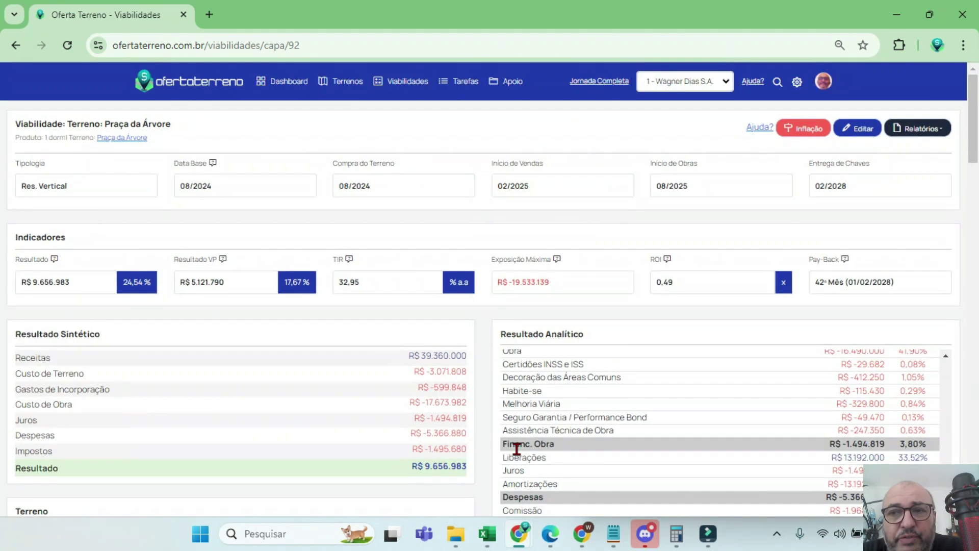
{"action": "left_click", "coordinate": [857, 128]}
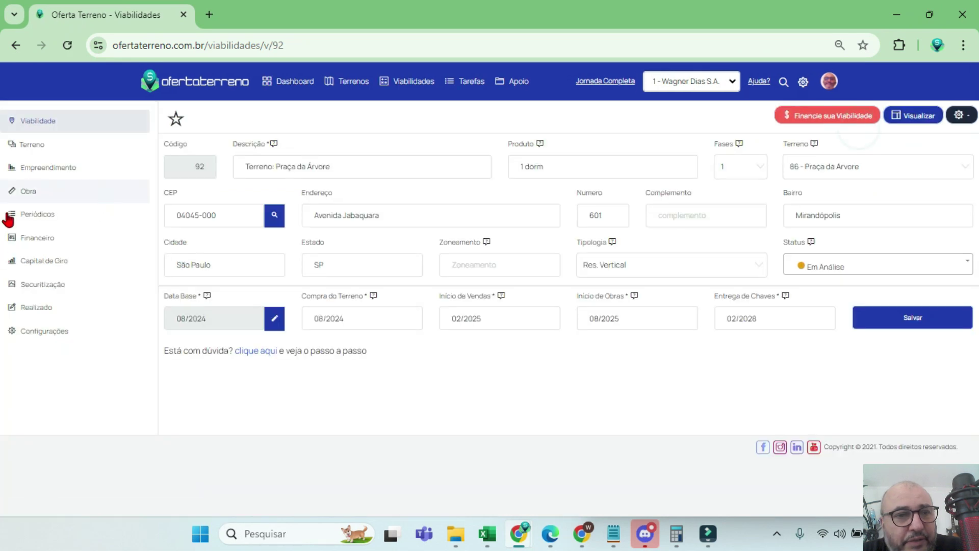
{"action": "left_click", "coordinate": [52, 238]}
{"action": "left_click", "coordinate": [219, 156]}
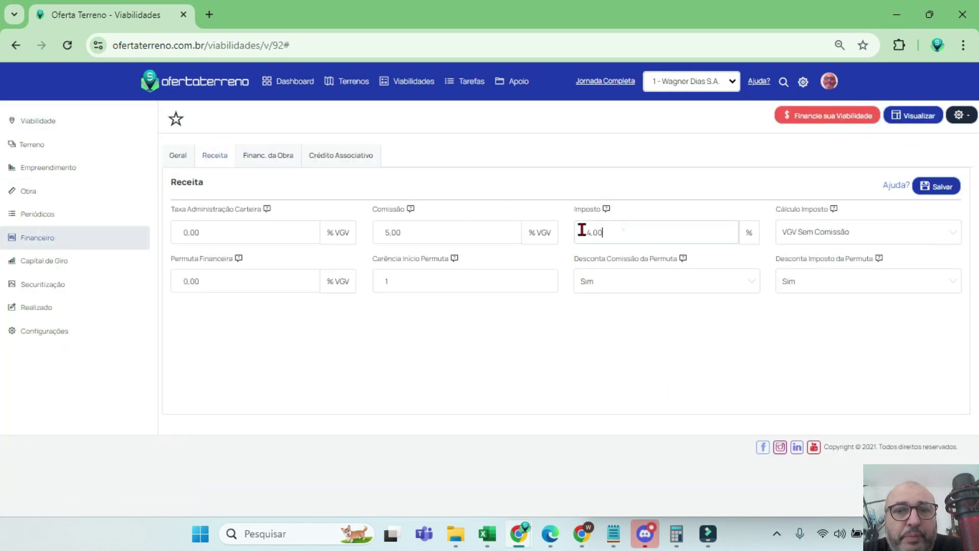
{"action": "double_click", "coordinate": [582, 232]}
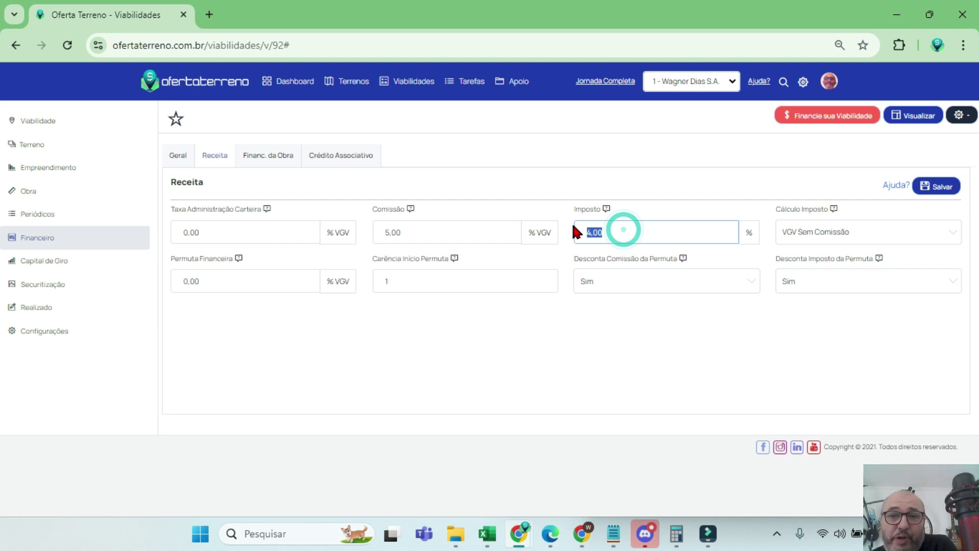
{"action": "type", "text": "7"}
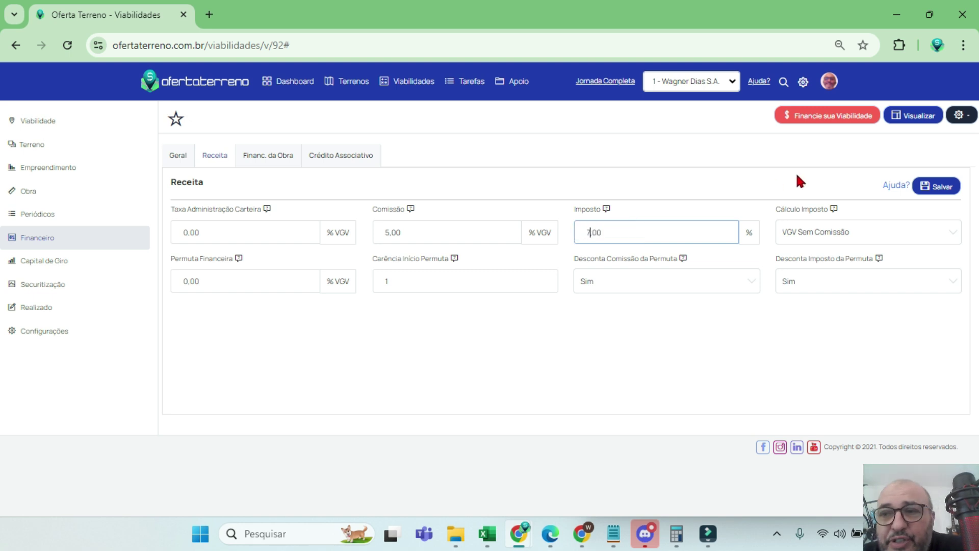
{"action": "double_click", "coordinate": [579, 232]}
{"action": "type", "text": "4"}
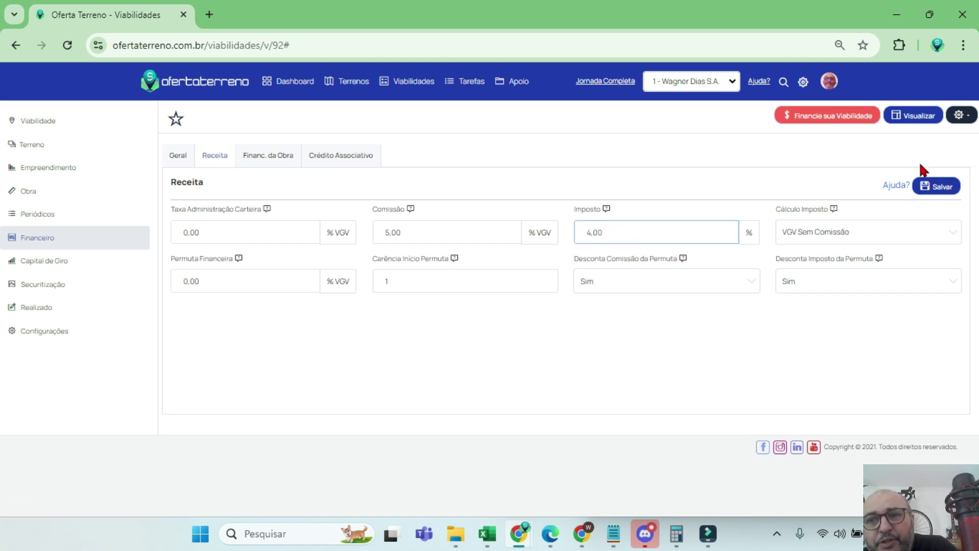
{"action": "left_click", "coordinate": [936, 186]}
Step: View the viability results and compare the Impostos line in Resultado Analítico with Impostos in Resultado Sintético
{"action": "left_click", "coordinate": [905, 119]}
{"action": "scroll", "coordinate": [791, 302], "scroll_direction": "down", "scroll_amount": 7}
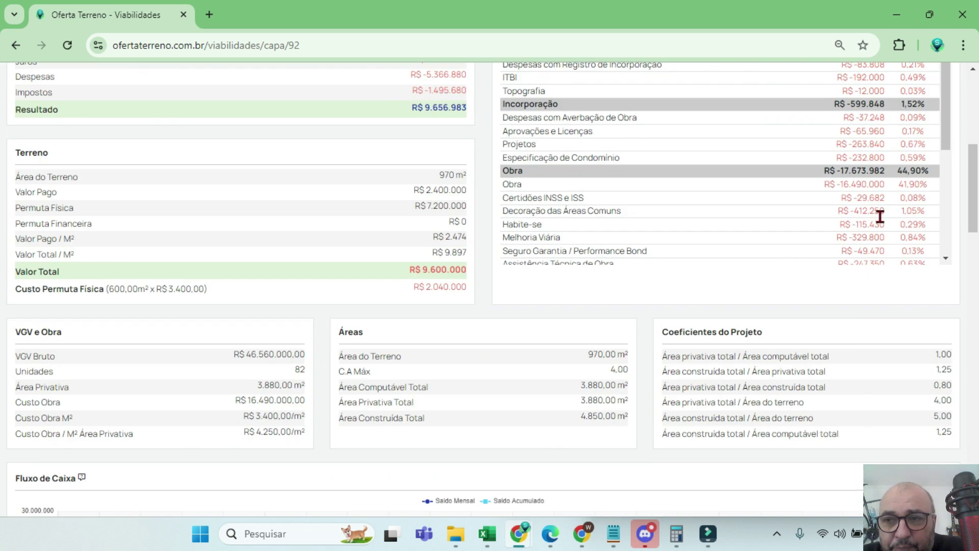
{"action": "left_click_drag", "start_coordinate": [942, 151], "coordinate": [942, 252]}
{"action": "left_click_drag", "start_coordinate": [822, 246], "coordinate": [886, 246]}
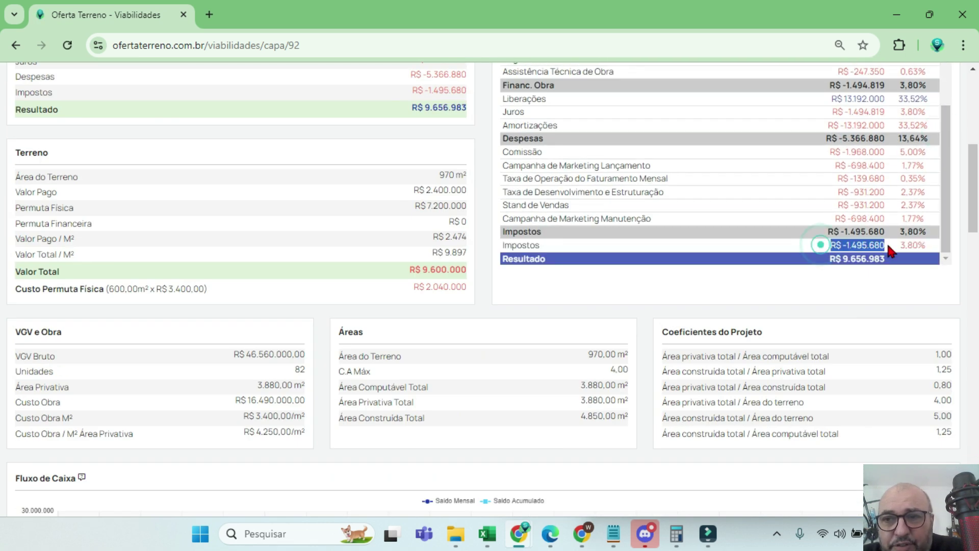
{"action": "scroll", "coordinate": [412, 229], "scroll_direction": "up", "scroll_amount": 3}
{"action": "scroll", "coordinate": [412, 228], "scroll_direction": "up", "scroll_amount": 2}
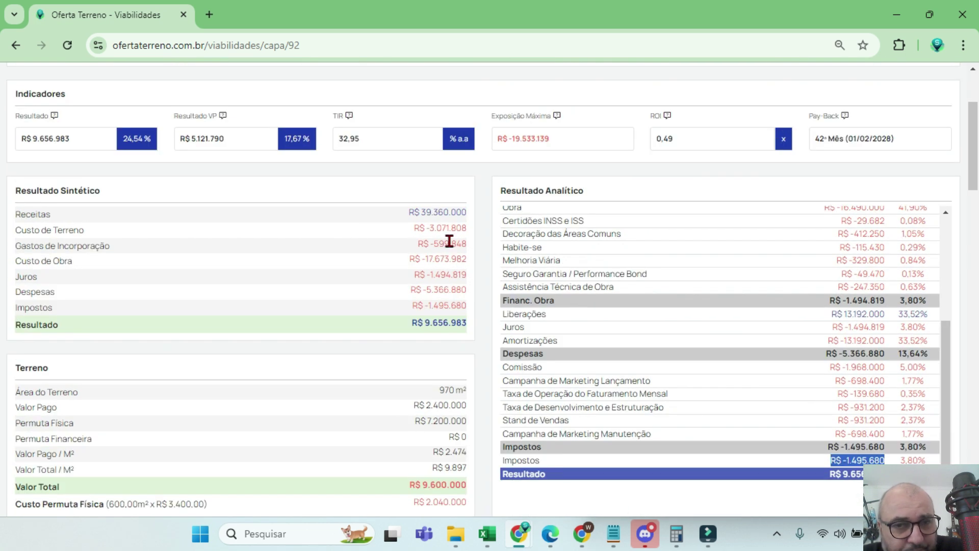
{"action": "left_click_drag", "start_coordinate": [900, 458], "coordinate": [920, 459]}
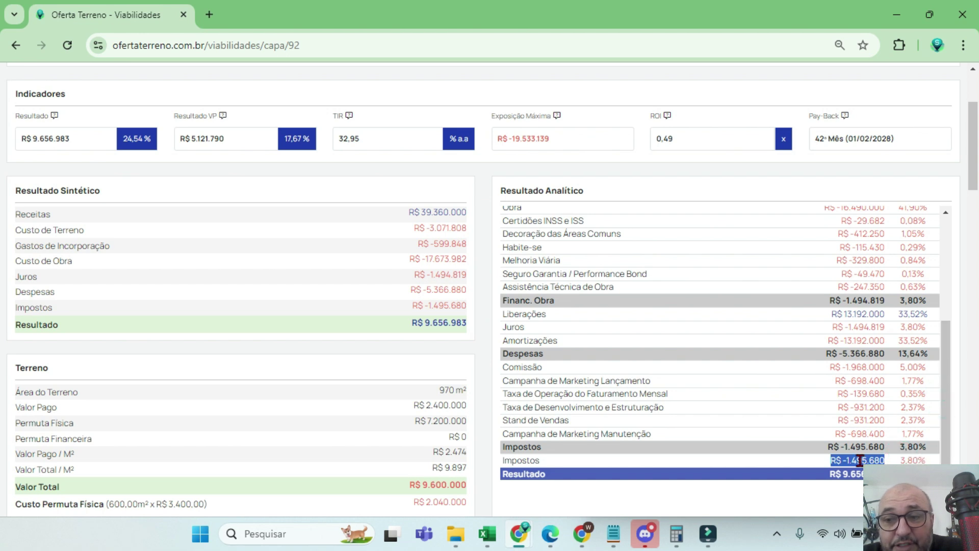
{"action": "triple_click", "coordinate": [412, 306]}
Step: Compare month 7's Receitas de Vendas with its Impostos value in the Fluxo Analítico por Data table
{"action": "left_click_drag", "start_coordinate": [973, 172], "coordinate": [969, 462]}
{"action": "left_click_drag", "start_coordinate": [403, 459], "coordinate": [837, 465]}
{"action": "left_click_drag", "start_coordinate": [807, 282], "coordinate": [201, 319]}
{"action": "scroll", "coordinate": [802, 307], "scroll_direction": "down", "scroll_amount": 1}
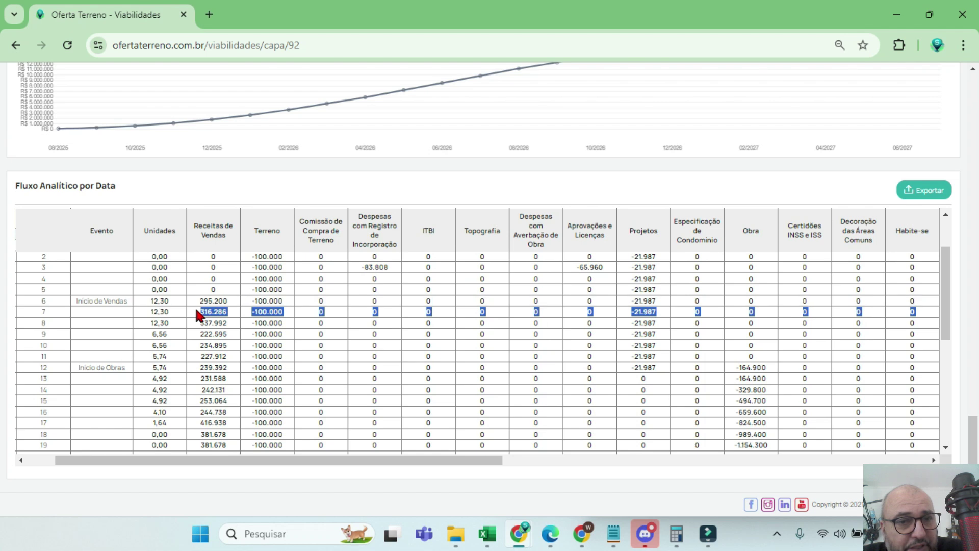
{"action": "scroll", "coordinate": [479, 351], "scroll_direction": "right", "scroll_amount": 3}
{"action": "left_click_drag", "start_coordinate": [918, 312], "coordinate": [799, 308]}
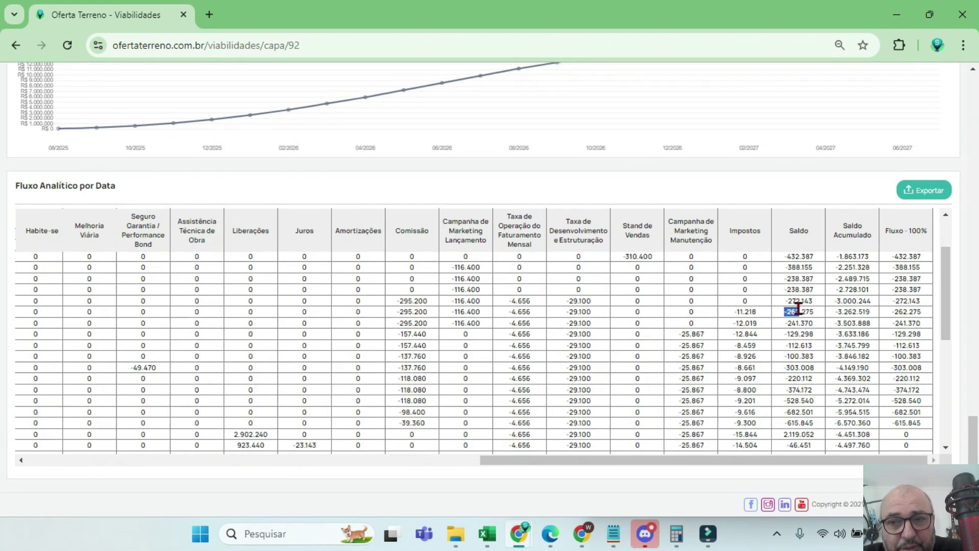
Step: Review the monthly Impostos column in Fluxo Analítico por Data from month 8 through the final month
{"action": "scroll", "coordinate": [786, 348], "scroll_direction": "up", "scroll_amount": 3}
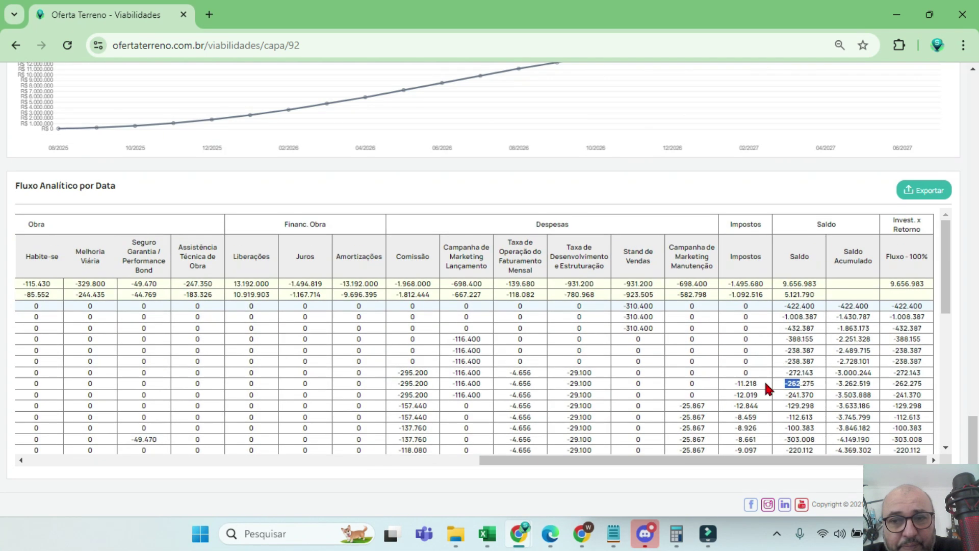
{"action": "left_click_drag", "start_coordinate": [734, 395], "coordinate": [759, 395]}
{"action": "scroll", "coordinate": [747, 393], "scroll_direction": "down", "scroll_amount": 1}
{"action": "left_click_drag", "start_coordinate": [733, 334], "coordinate": [759, 335]}
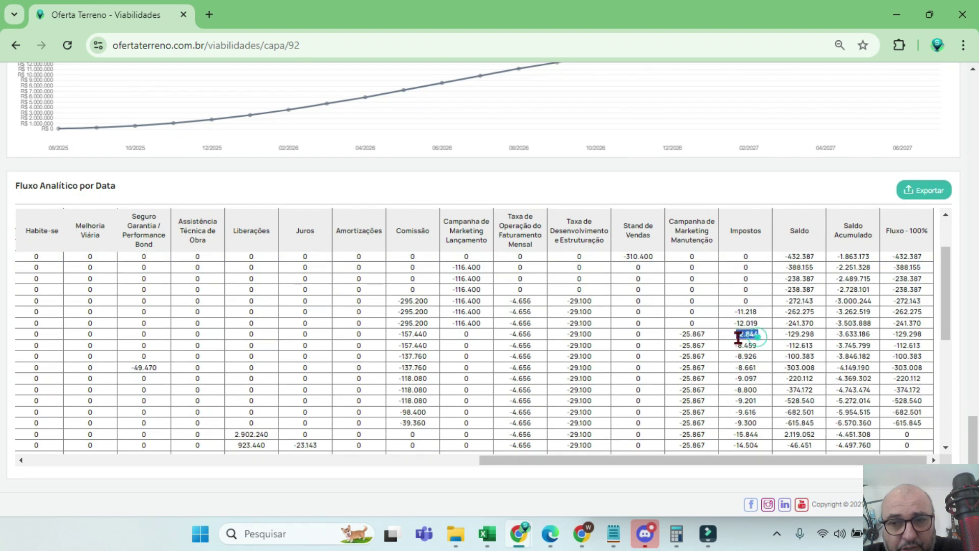
{"action": "scroll", "coordinate": [757, 343], "scroll_direction": "down", "scroll_amount": 3}
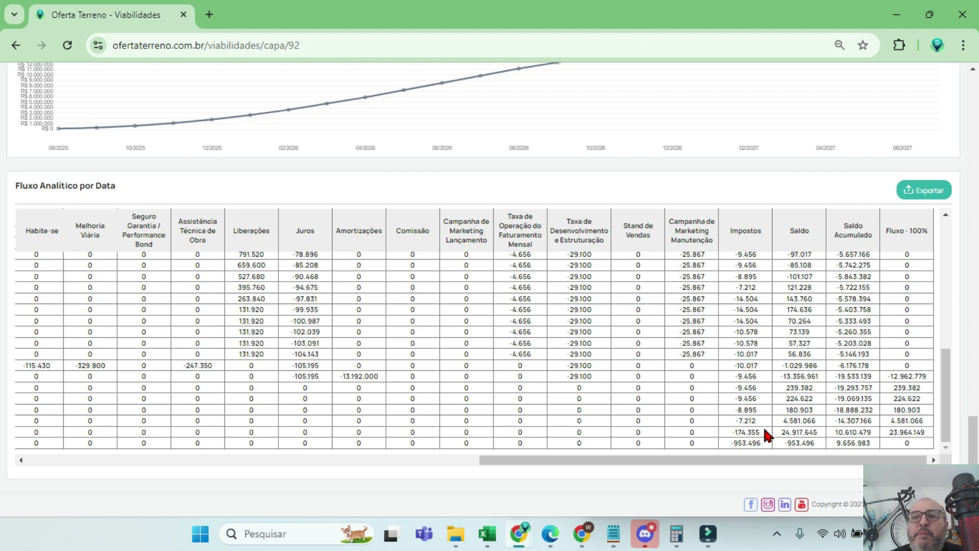
Step: Compare Comissão and Impostos in the first sales month with the following month's Impostos in Fluxo Analítico por Data
{"action": "scroll", "coordinate": [764, 429], "scroll_direction": "up", "scroll_amount": 10}
{"action": "left_click", "coordinate": [762, 371]}
{"action": "left_click_drag", "start_coordinate": [423, 372], "coordinate": [396, 372]}
{"action": "left_click_drag", "start_coordinate": [696, 372], "coordinate": [425, 375]}
{"action": "left_click", "coordinate": [755, 382]}
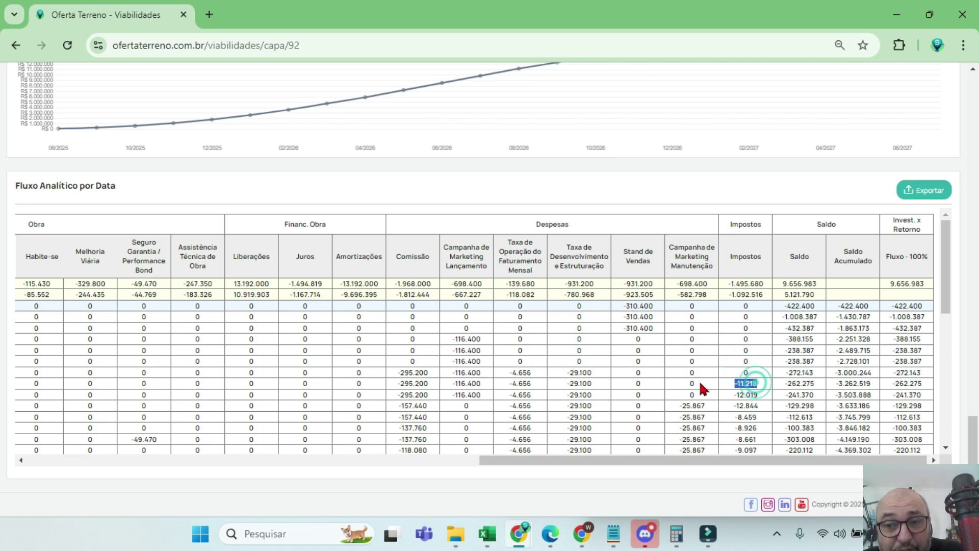
Step: Review the Imposto rate and the Cálculo Imposto options in the Receita financial settings, choosing VGV Sem Comissão
{"action": "scroll", "coordinate": [821, 322], "scroll_direction": "up", "scroll_amount": 8}
{"action": "scroll", "coordinate": [816, 352], "scroll_direction": "up", "scroll_amount": 15}
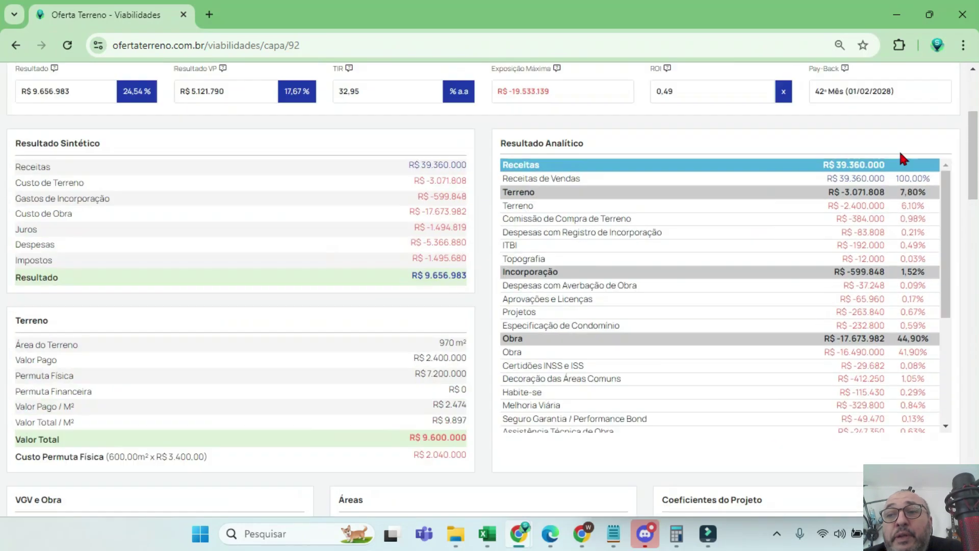
{"action": "left_click", "coordinate": [861, 134]}
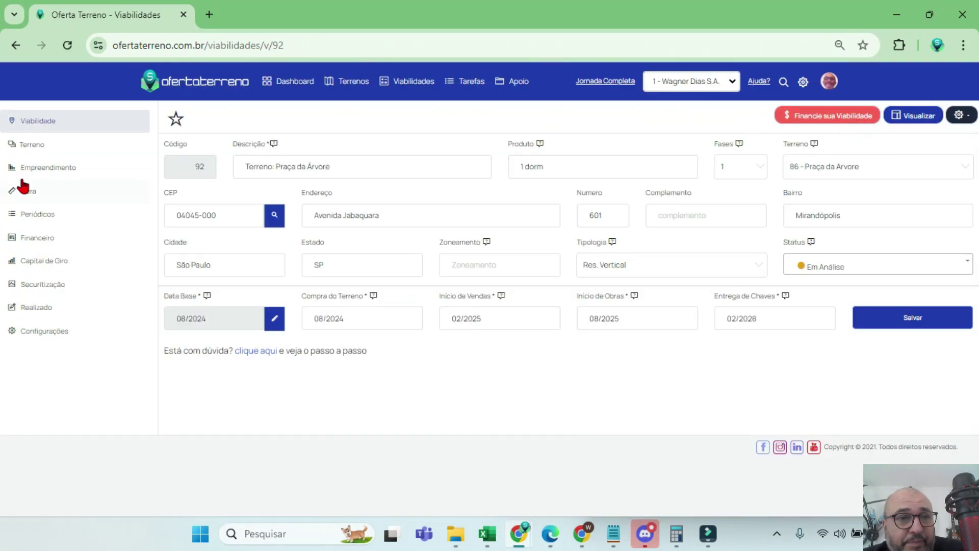
{"action": "left_click", "coordinate": [45, 243]}
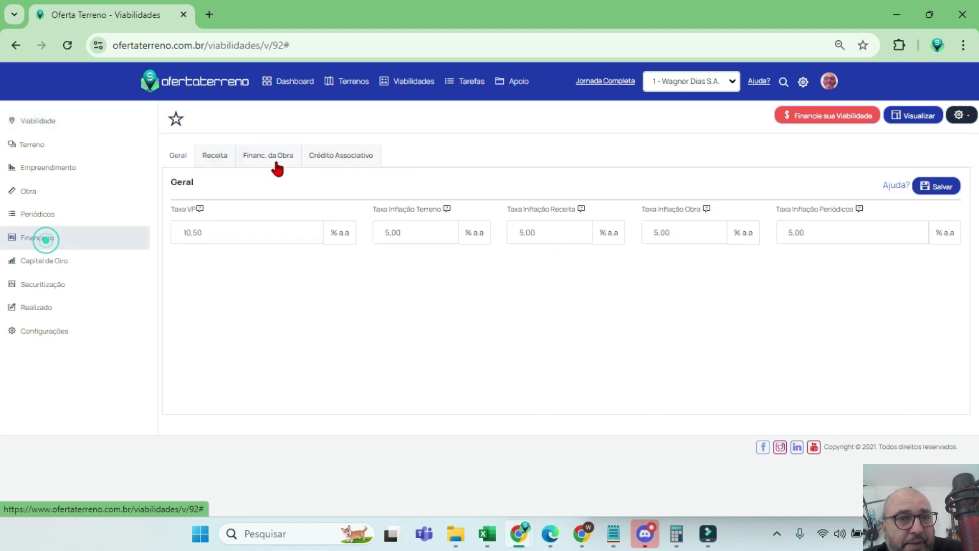
{"action": "left_click", "coordinate": [216, 158]}
{"action": "left_click", "coordinate": [614, 230]}
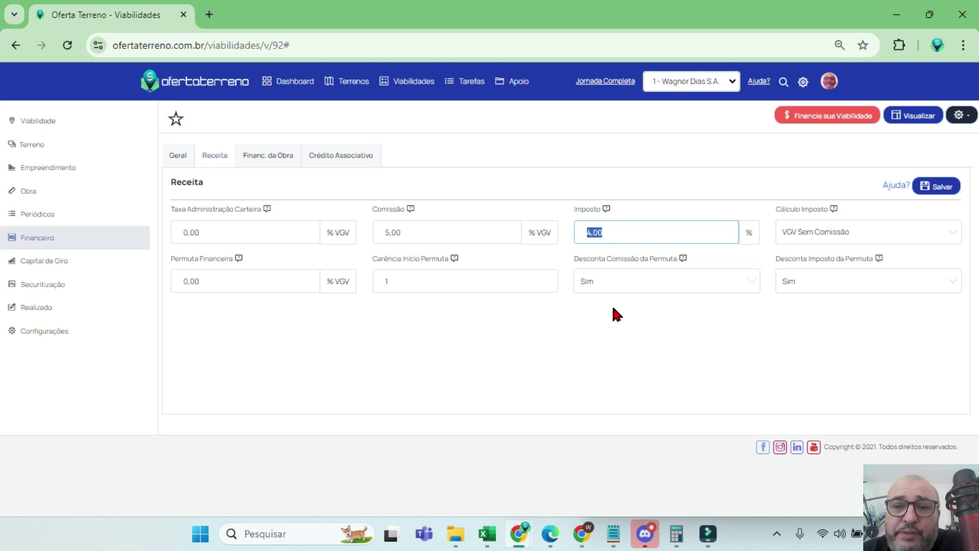
{"action": "left_click", "coordinate": [822, 232]}
{"action": "left_click", "coordinate": [821, 232]}
{"action": "left_click", "coordinate": [821, 231]}
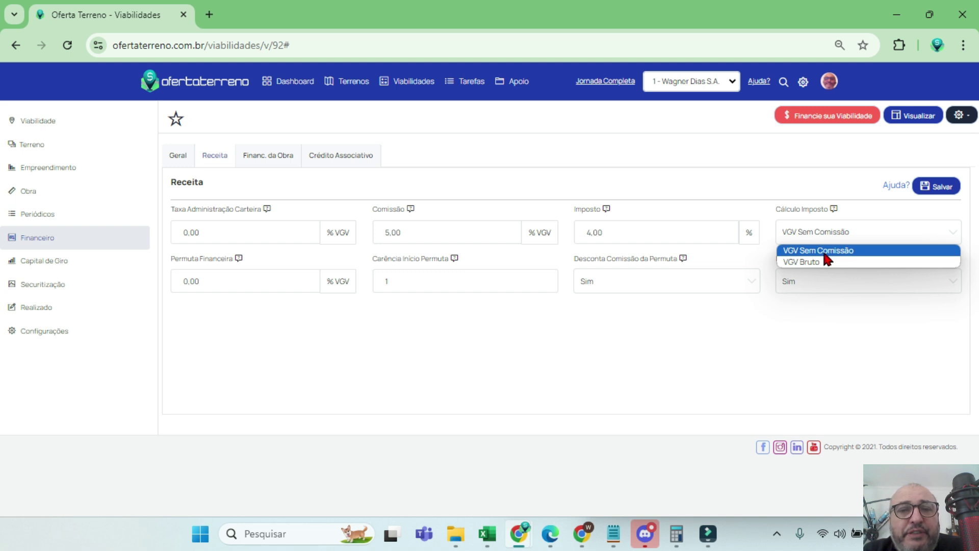
{"action": "left_click", "coordinate": [824, 251]}
Step: View the viability results and check the Impostos percentage in Resultado Analítico
{"action": "left_click", "coordinate": [908, 117]}
{"action": "scroll", "coordinate": [876, 423], "scroll_direction": "down", "scroll_amount": 5}
{"action": "scroll", "coordinate": [876, 424], "scroll_direction": "down", "scroll_amount": 6}
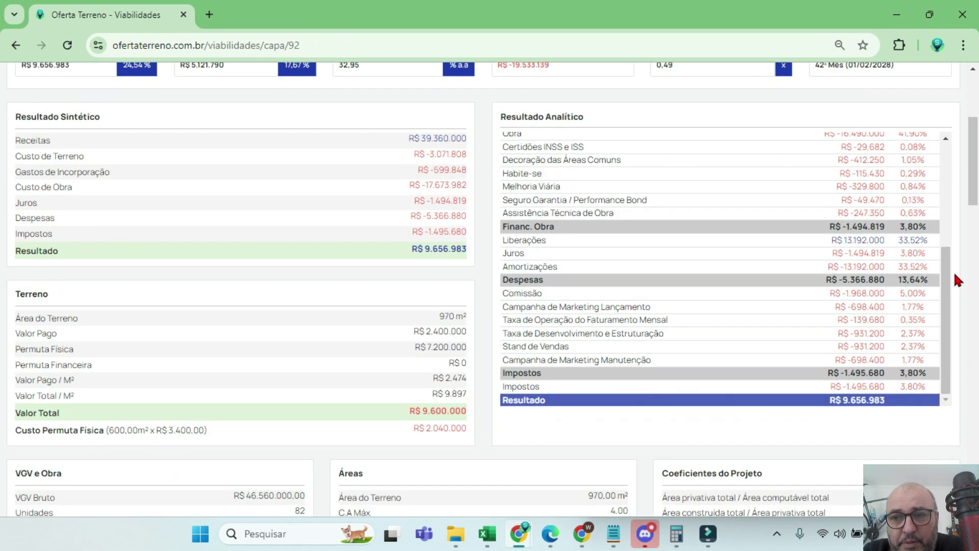
{"action": "left_click_drag", "start_coordinate": [926, 386], "coordinate": [909, 385]}
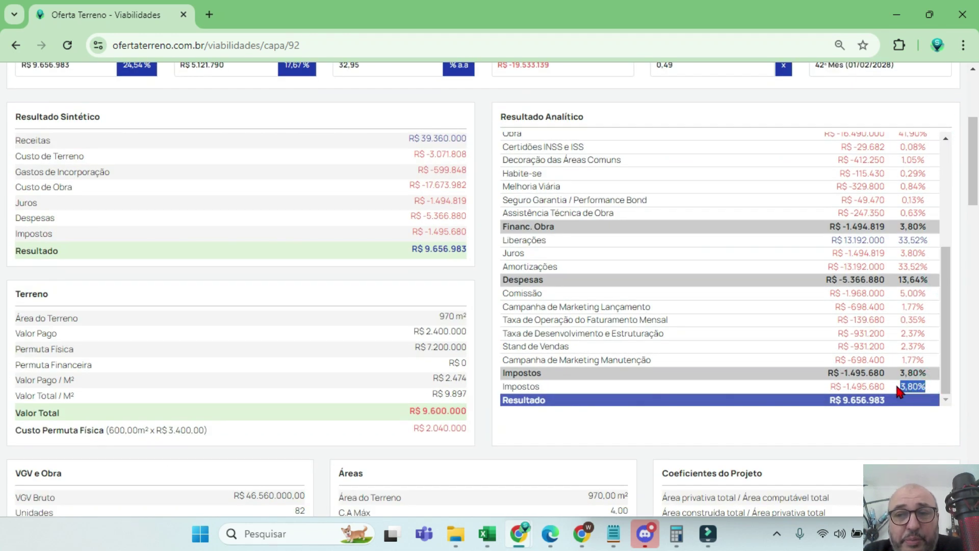
{"action": "scroll", "coordinate": [884, 394], "scroll_direction": "up", "scroll_amount": 10}
{"action": "scroll", "coordinate": [884, 394], "scroll_direction": "up", "scroll_amount": 1}
Step: Set Cálculo Imposto to VGV Bruto in the viability's Receita financial settings and save
{"action": "left_click", "coordinate": [859, 129]}
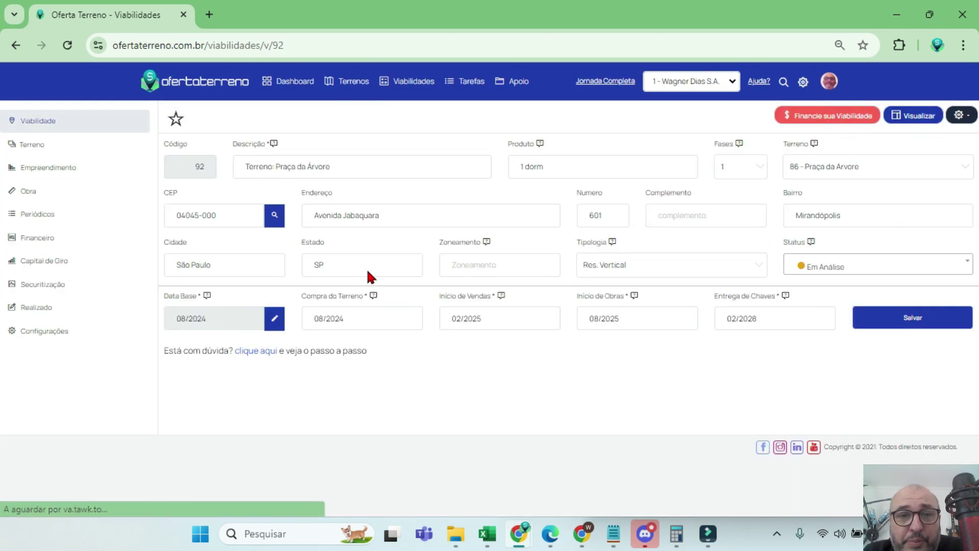
{"action": "left_click", "coordinate": [37, 249]}
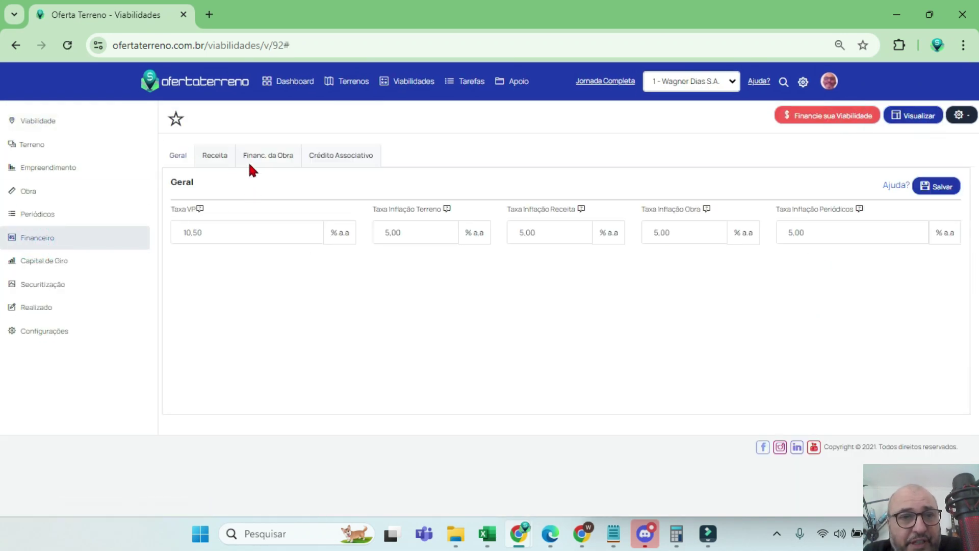
{"action": "left_click", "coordinate": [225, 157]}
{"action": "left_click", "coordinate": [630, 227]}
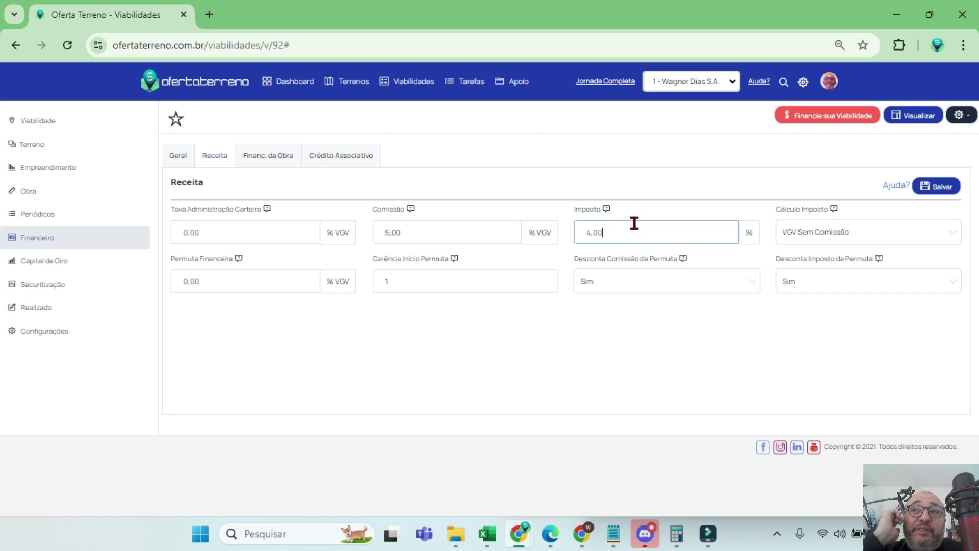
{"action": "left_click", "coordinate": [811, 230]}
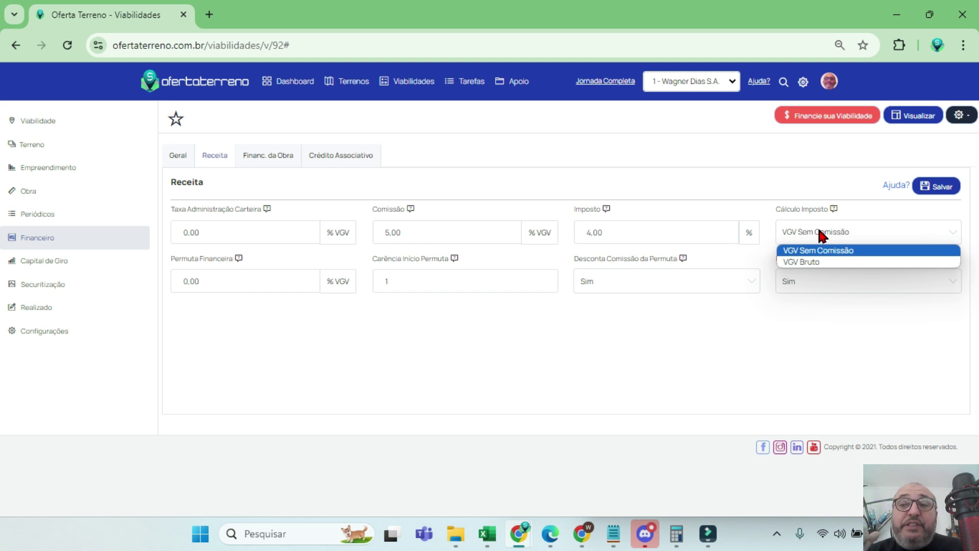
{"action": "left_click", "coordinate": [809, 263]}
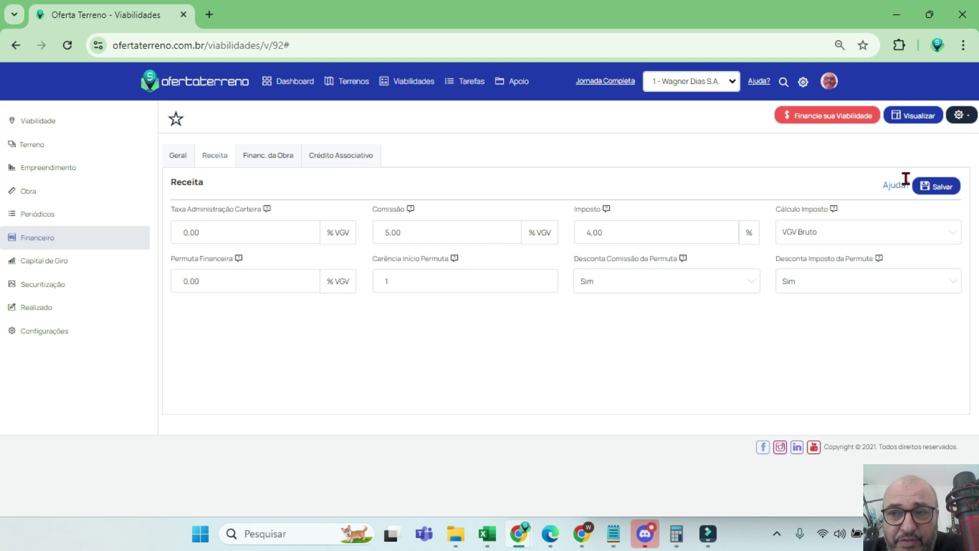
{"action": "left_click", "coordinate": [940, 193]}
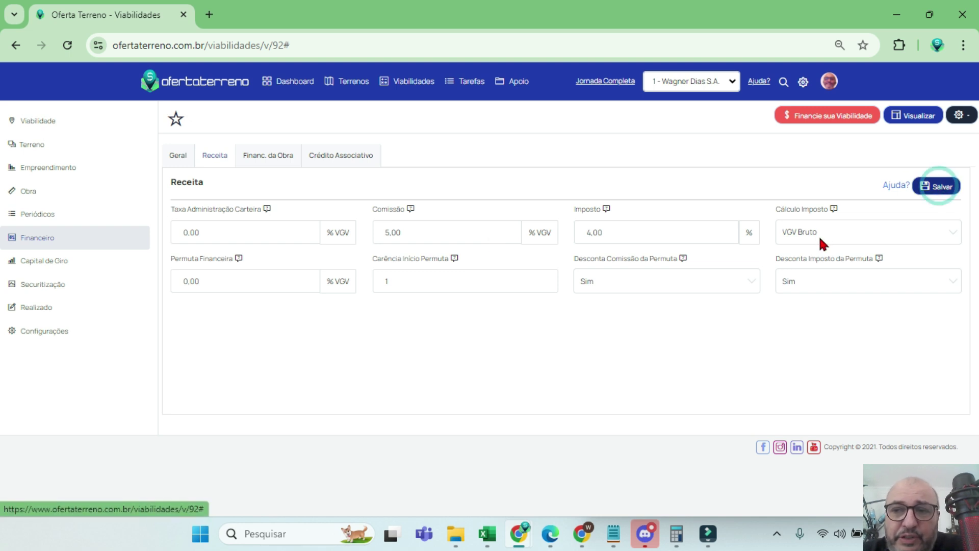
Step: View the viability results and check the Impostos amount and percentage in Resultado Analítico
{"action": "left_click", "coordinate": [911, 117]}
{"action": "scroll", "coordinate": [824, 391], "scroll_direction": "down", "scroll_amount": 10}
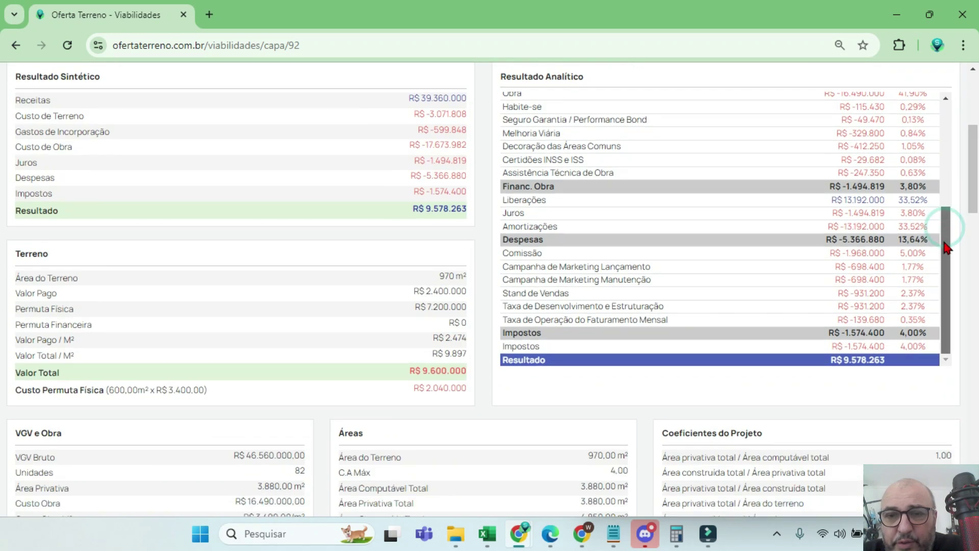
{"action": "left_click_drag", "start_coordinate": [894, 347], "coordinate": [931, 352]}
{"action": "left_click_drag", "start_coordinate": [833, 347], "coordinate": [885, 345]}
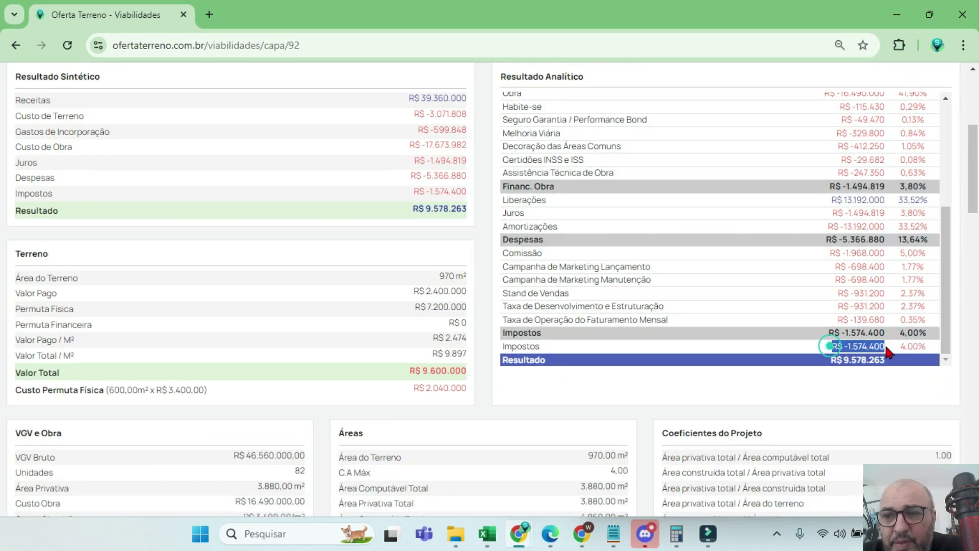
{"action": "scroll", "coordinate": [867, 256], "scroll_direction": "up", "scroll_amount": 10}
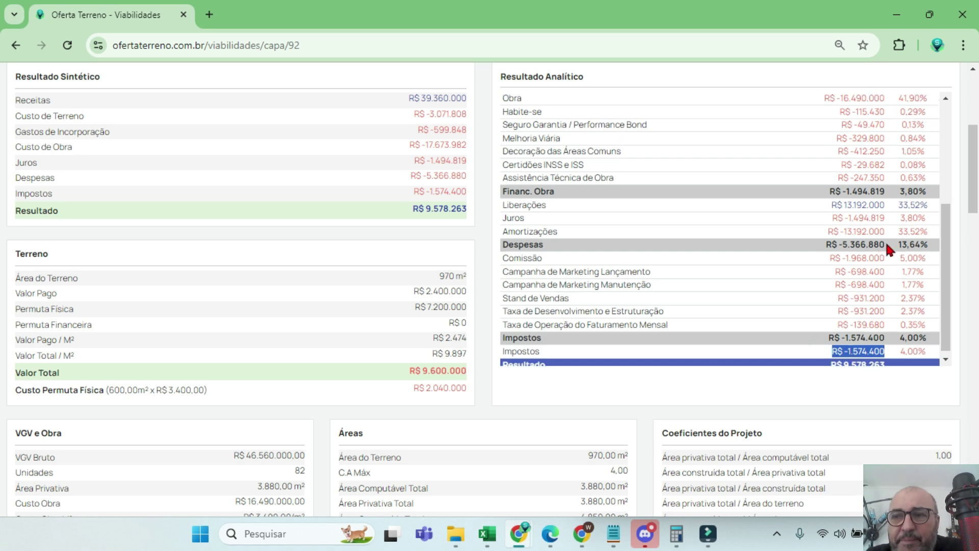
Step: Reopen the viability's Receita financial settings and look at the Permuta Financeira field
{"action": "left_click", "coordinate": [867, 131]}
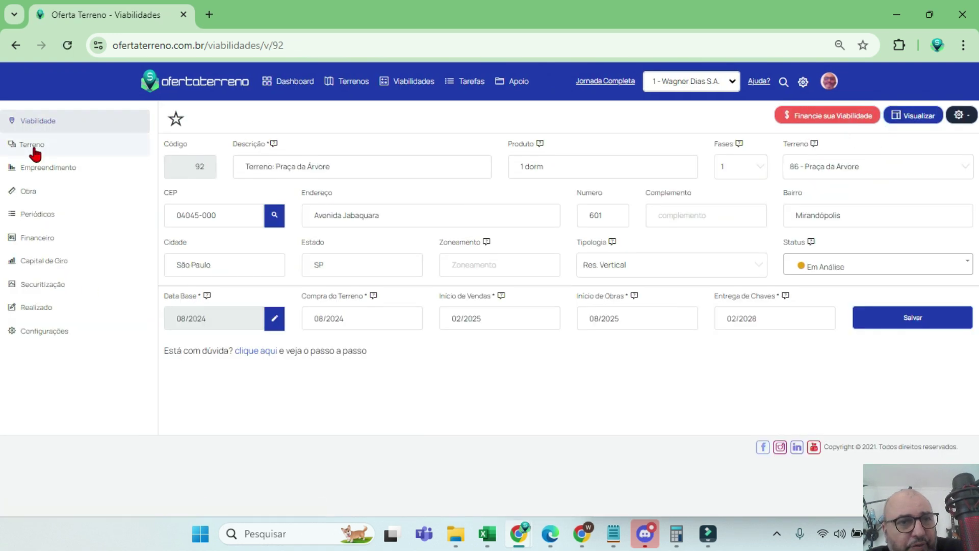
{"action": "left_click", "coordinate": [28, 238]}
{"action": "left_click", "coordinate": [204, 156]}
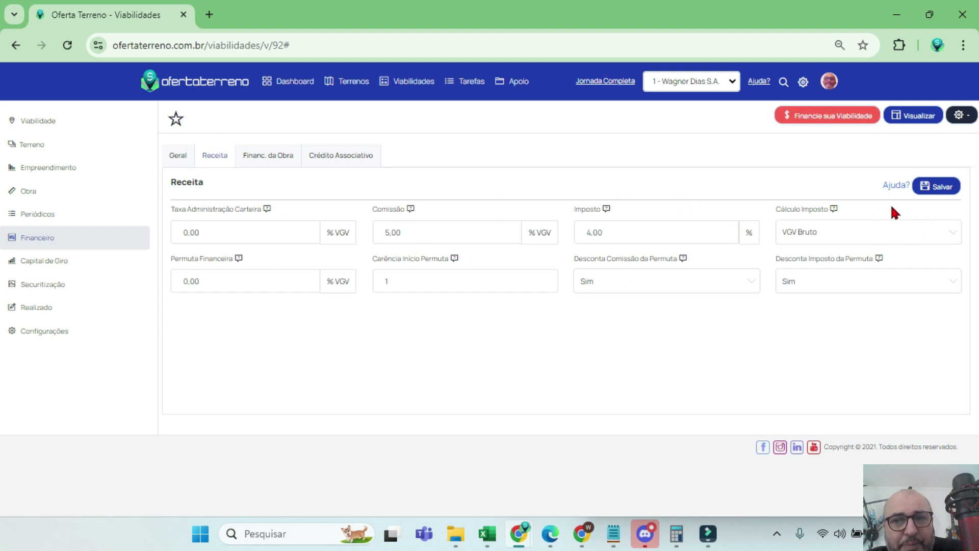
{"action": "left_click", "coordinate": [229, 282]}
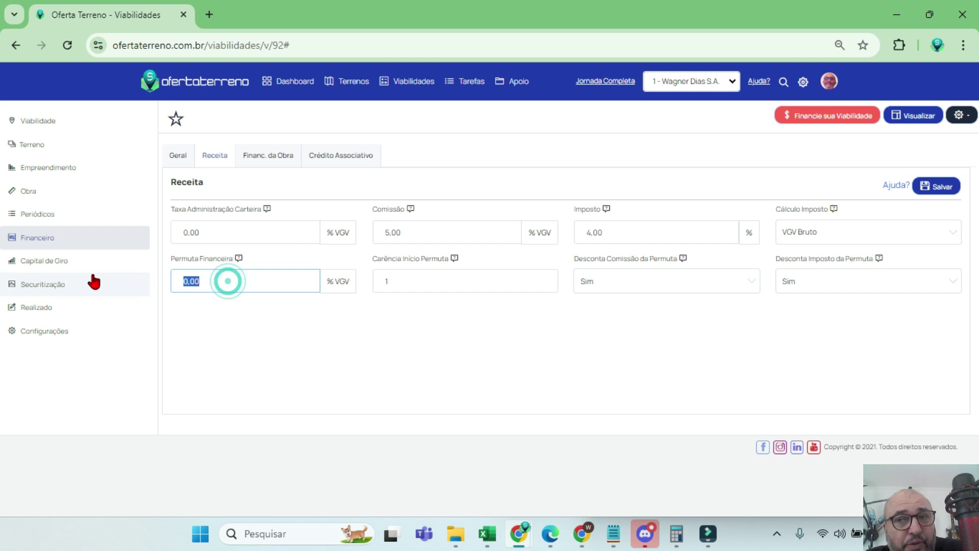
Step: View the viability results and look at the monthly Receitas de Vendas in Fluxo Analítico por Data
{"action": "left_click", "coordinate": [916, 119]}
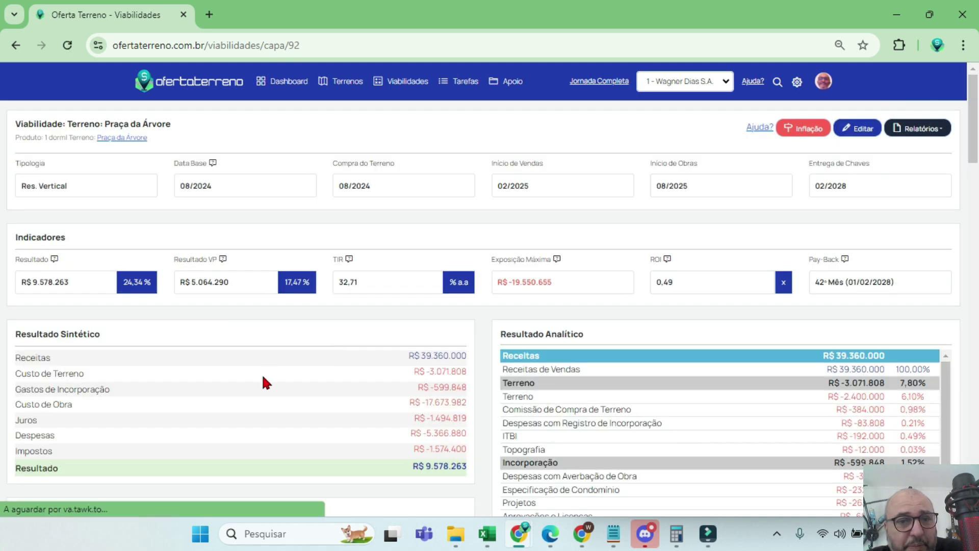
{"action": "scroll", "coordinate": [270, 377], "scroll_direction": "down", "scroll_amount": 15}
{"action": "scroll", "coordinate": [270, 377], "scroll_direction": "down", "scroll_amount": 9}
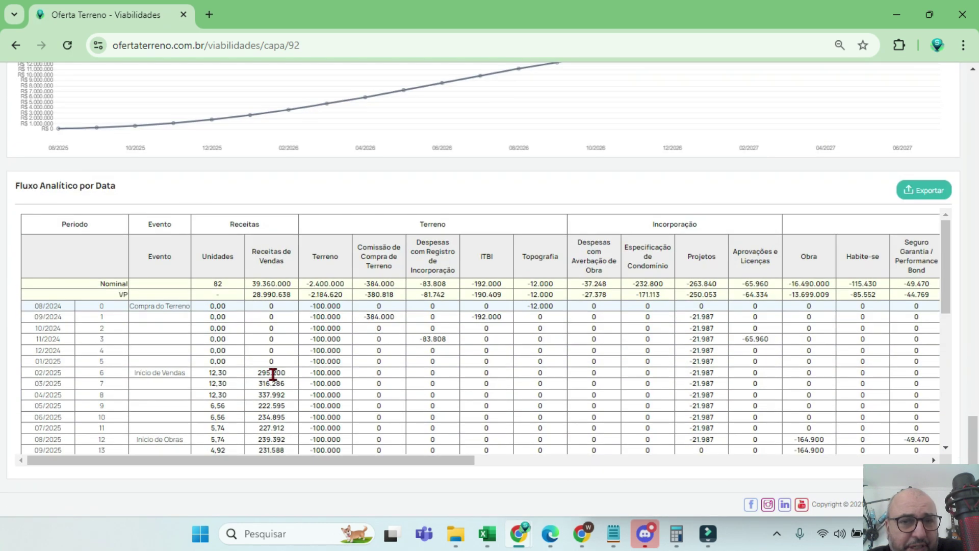
{"action": "scroll", "coordinate": [541, 311], "scroll_direction": "up", "scroll_amount": 9}
{"action": "scroll", "coordinate": [538, 327], "scroll_direction": "up", "scroll_amount": 15}
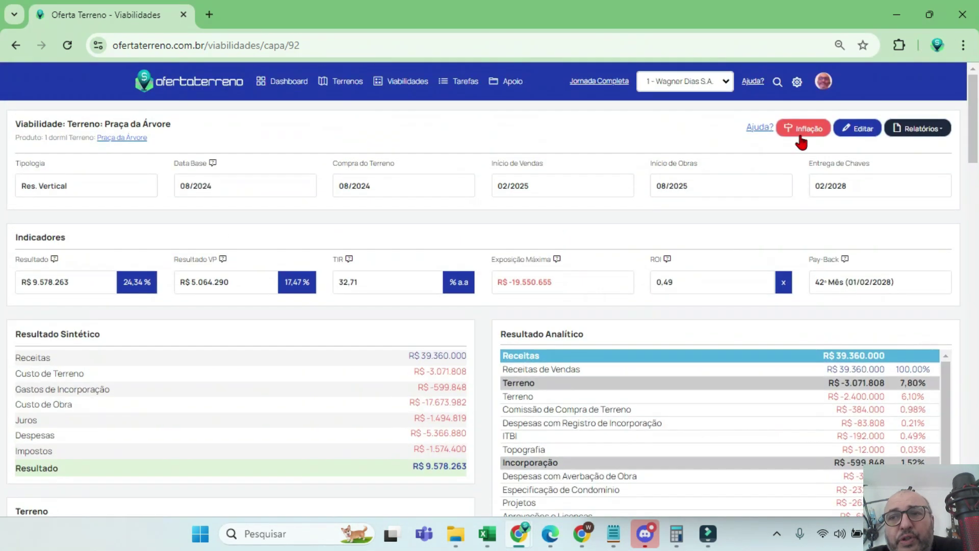
Step: Set Permuta Financeira to 10% of VGV in the viability's Receita financial settings
{"action": "left_click", "coordinate": [857, 128]}
{"action": "left_click", "coordinate": [60, 236]}
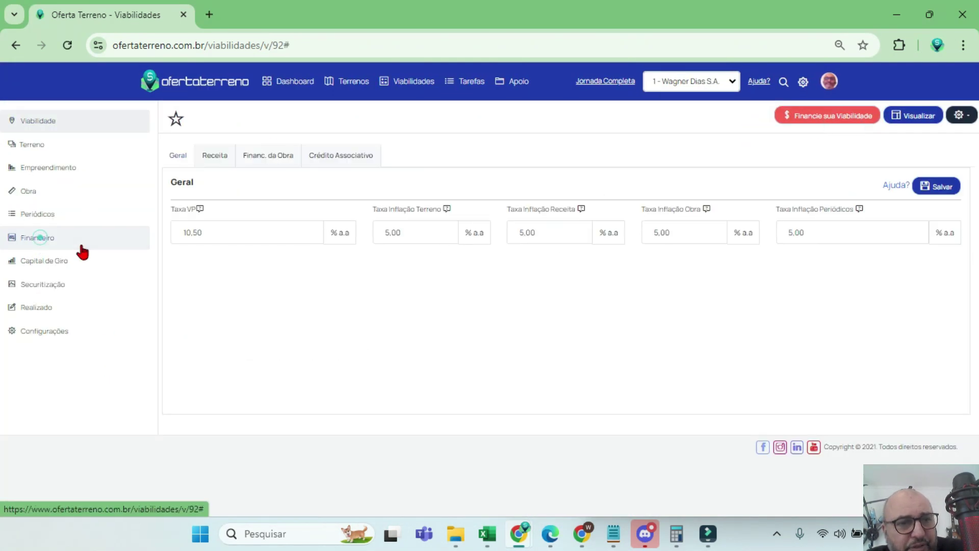
{"action": "left_click", "coordinate": [211, 156]}
{"action": "left_click", "coordinate": [207, 280]}
{"action": "type", "text": "10"}
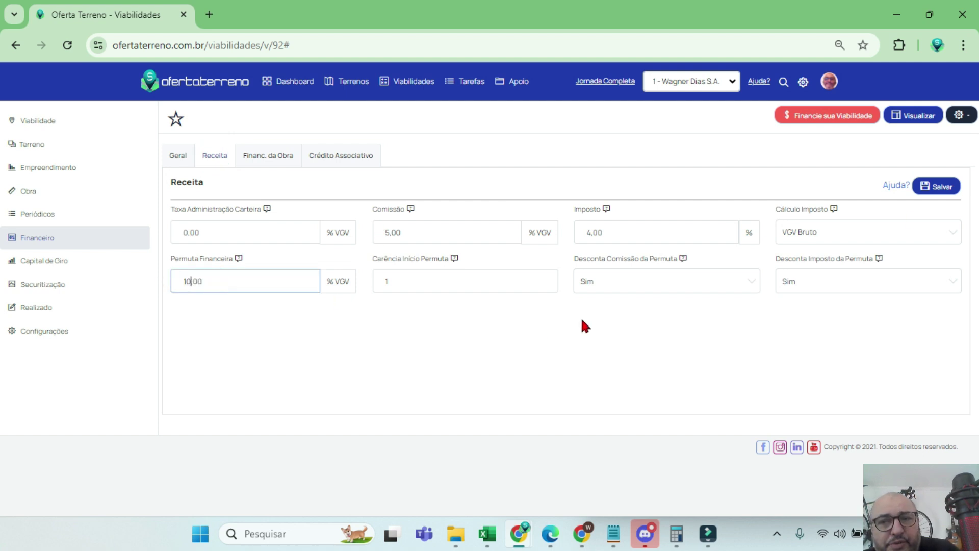
Step: Set Desconta Comissão da Permuta and Desconta Imposto da Permuta to Não and save the Receita settings
{"action": "left_click", "coordinate": [616, 281]}
{"action": "left_click", "coordinate": [612, 303]}
{"action": "left_click", "coordinate": [828, 280]}
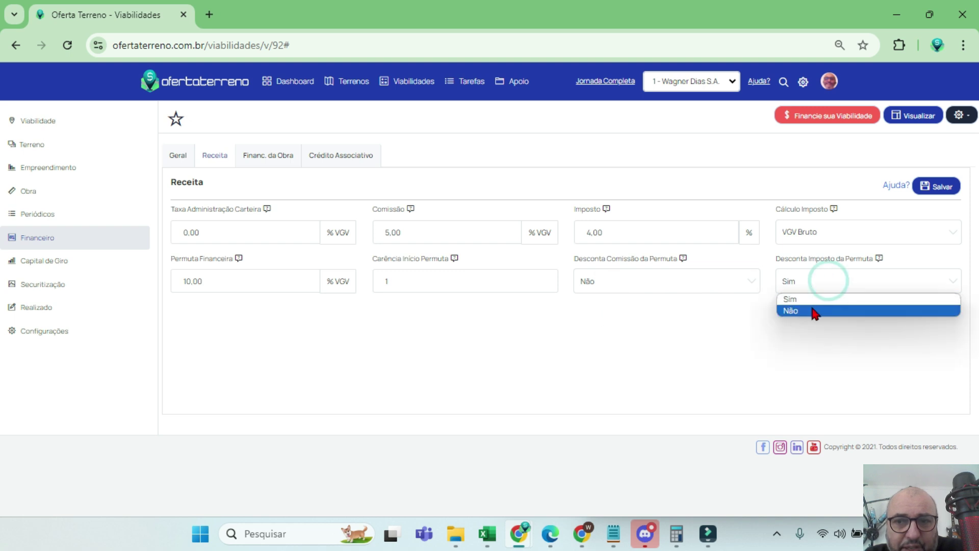
{"action": "left_click", "coordinate": [812, 310]}
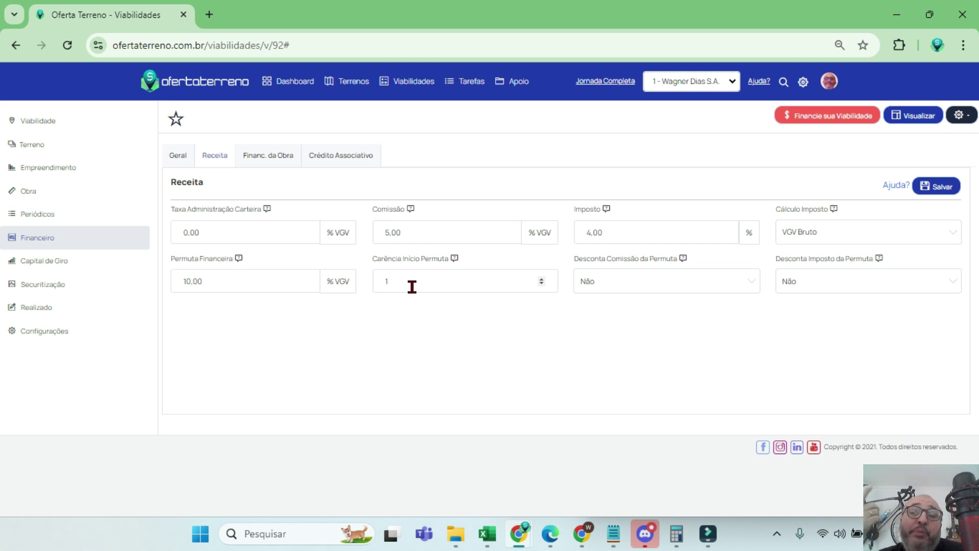
{"action": "left_click", "coordinate": [930, 194]}
Step: View the viability results and compare the Permuta Financ. amount with total Receitas in Resultado Analítico
{"action": "left_click", "coordinate": [903, 117]}
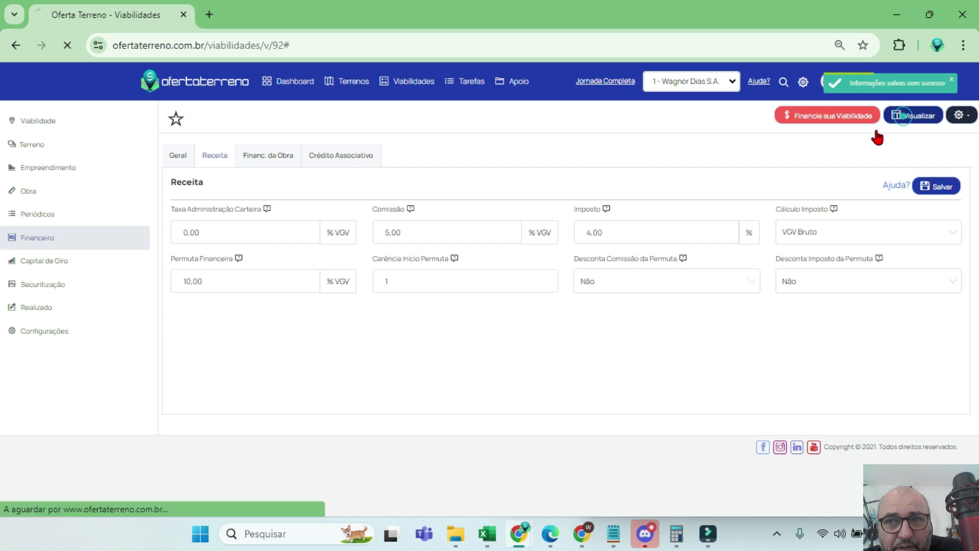
{"action": "scroll", "coordinate": [127, 360], "scroll_direction": "down", "scroll_amount": 5}
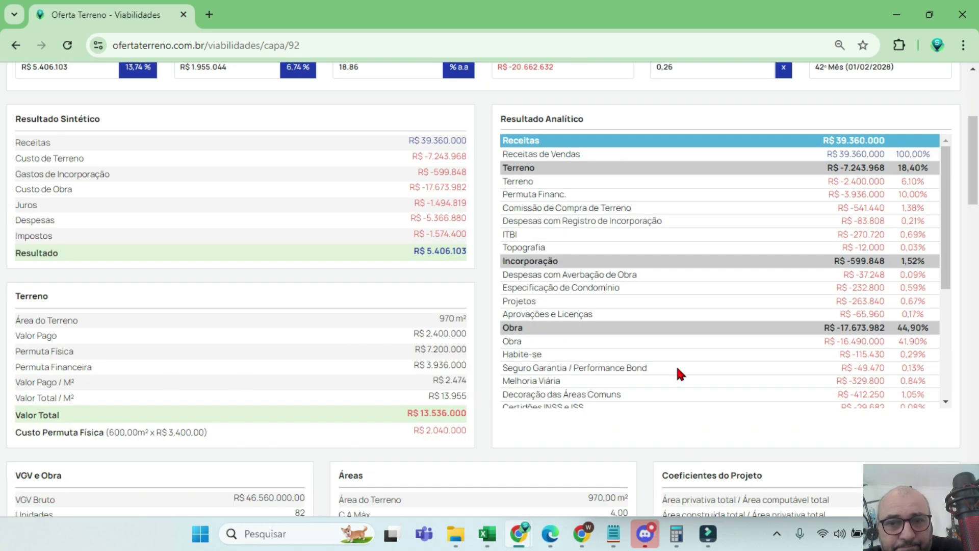
{"action": "triple_click", "coordinate": [536, 194]}
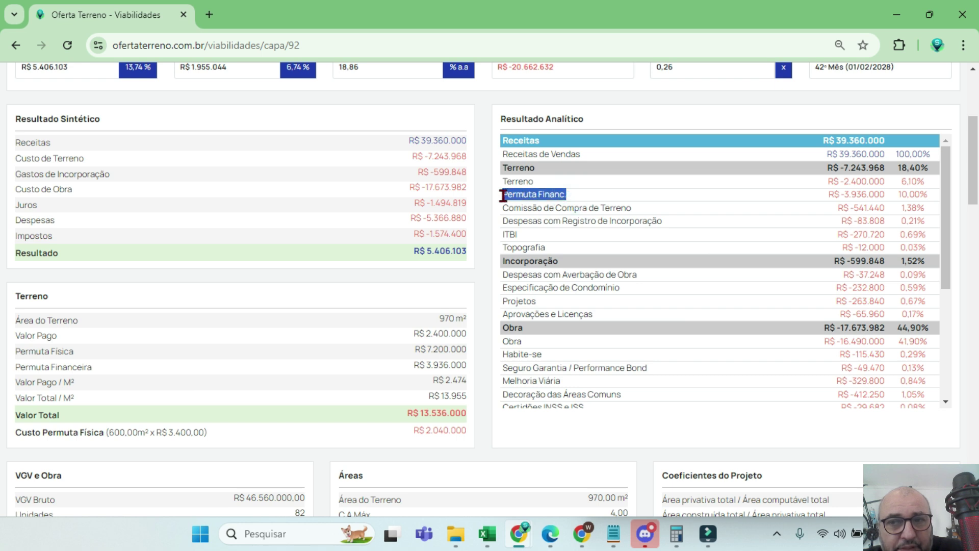
{"action": "left_click_drag", "start_coordinate": [822, 192], "coordinate": [885, 191]}
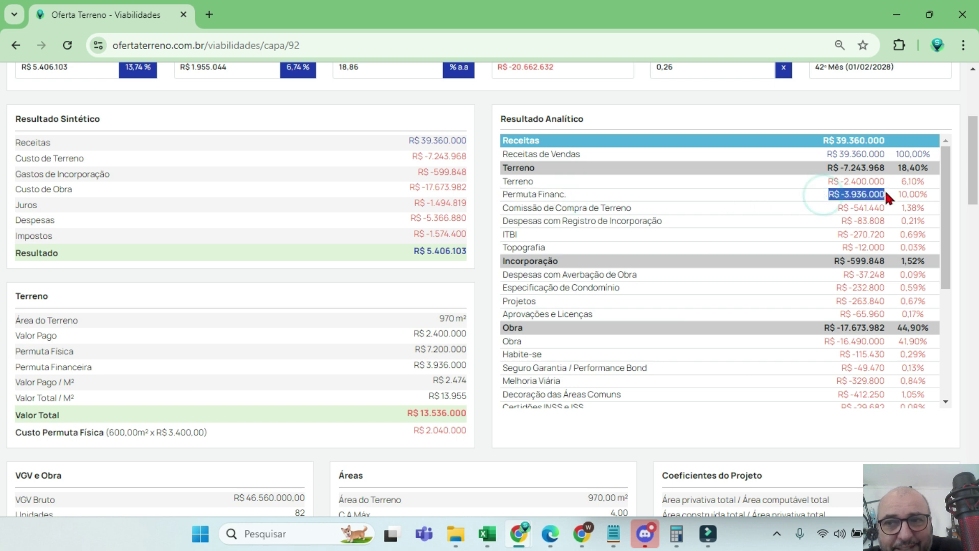
{"action": "left_click", "coordinate": [890, 146]}
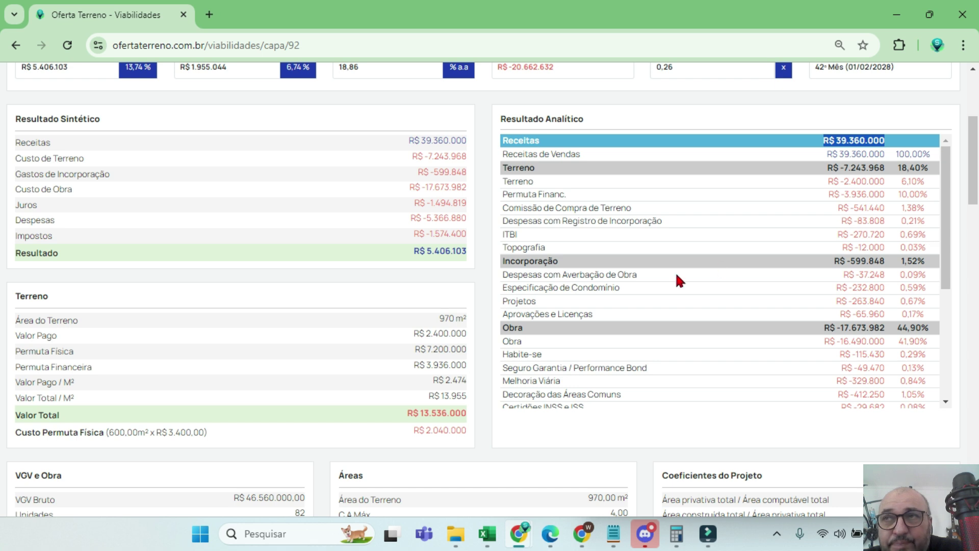
Step: Compare the 02/2025 Receitas de Vendas with the 03/2025 Permuta Financ. payment in Fluxo Analítico por Data
{"action": "scroll", "coordinate": [238, 372], "scroll_direction": "down", "scroll_amount": 3}
{"action": "scroll", "coordinate": [237, 373], "scroll_direction": "down", "scroll_amount": 20}
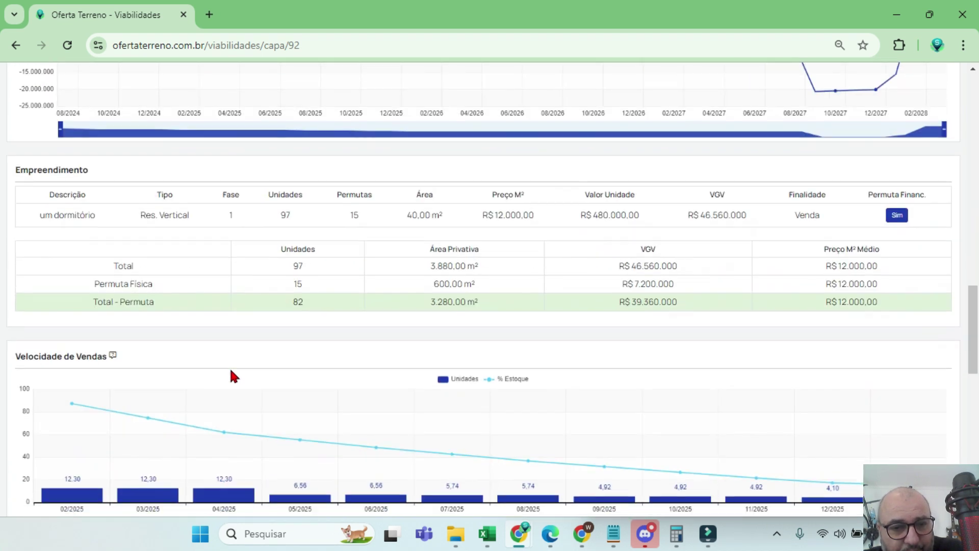
{"action": "scroll", "coordinate": [235, 376], "scroll_direction": "down", "scroll_amount": 4}
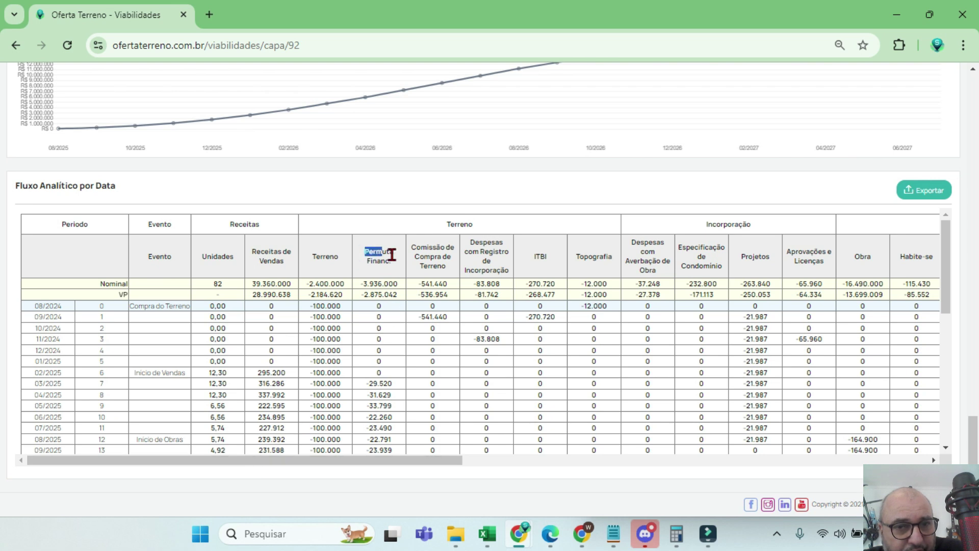
{"action": "double_click", "coordinate": [381, 384]}
{"action": "left_click", "coordinate": [290, 374]}
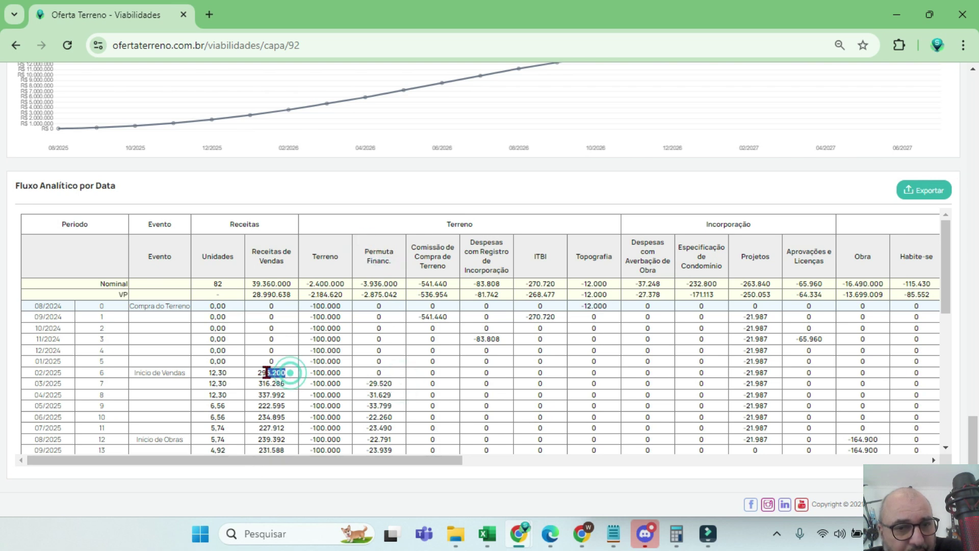
{"action": "double_click", "coordinate": [287, 372]}
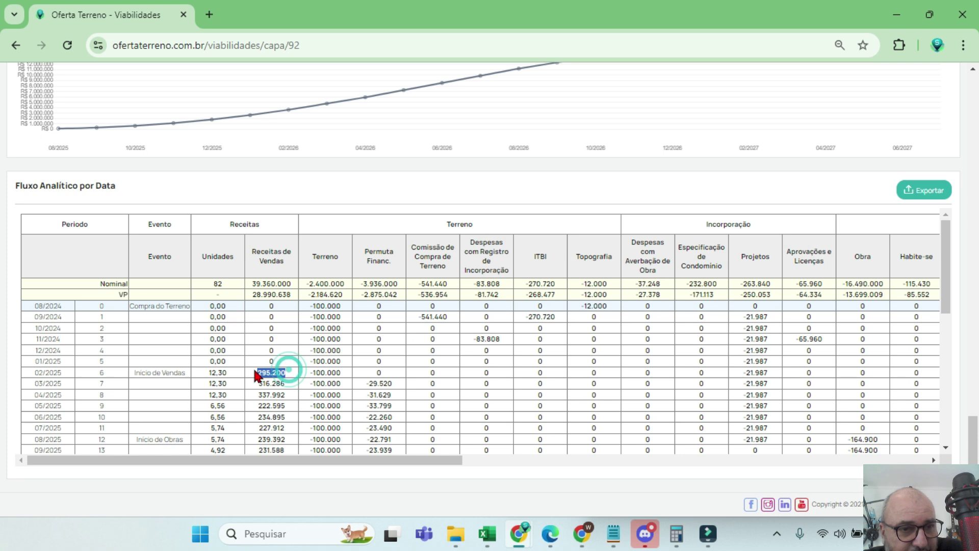
{"action": "left_click_drag", "start_coordinate": [66, 372], "coordinate": [32, 373]}
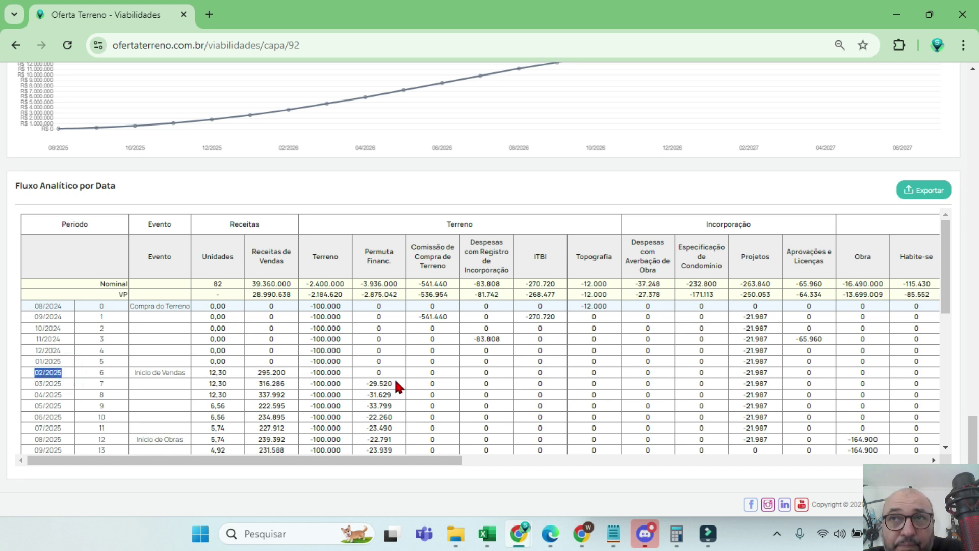
{"action": "left_click", "coordinate": [282, 373]}
{"action": "double_click", "coordinate": [265, 373]}
{"action": "left_click", "coordinate": [380, 383]}
{"action": "double_click", "coordinate": [381, 383]}
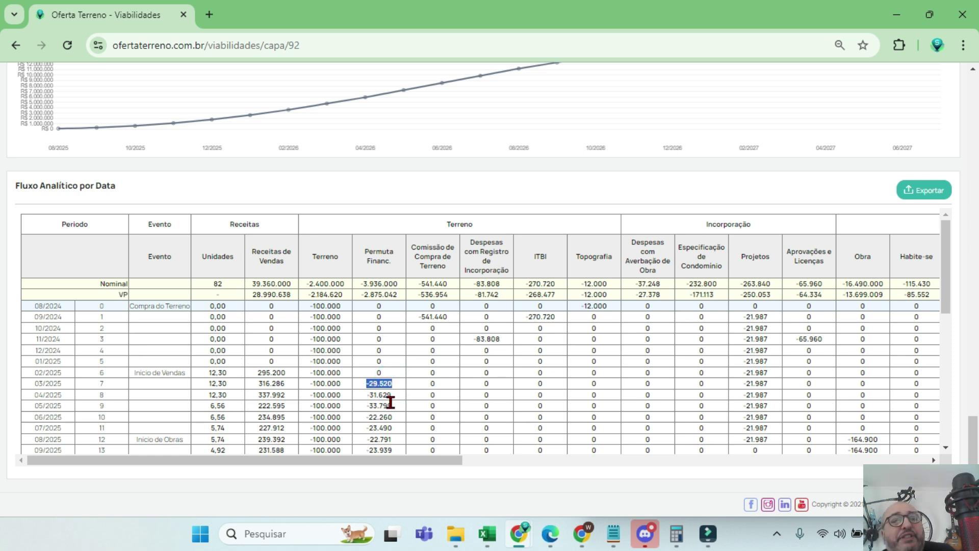
{"action": "left_click_drag", "start_coordinate": [283, 373], "coordinate": [258, 372]}
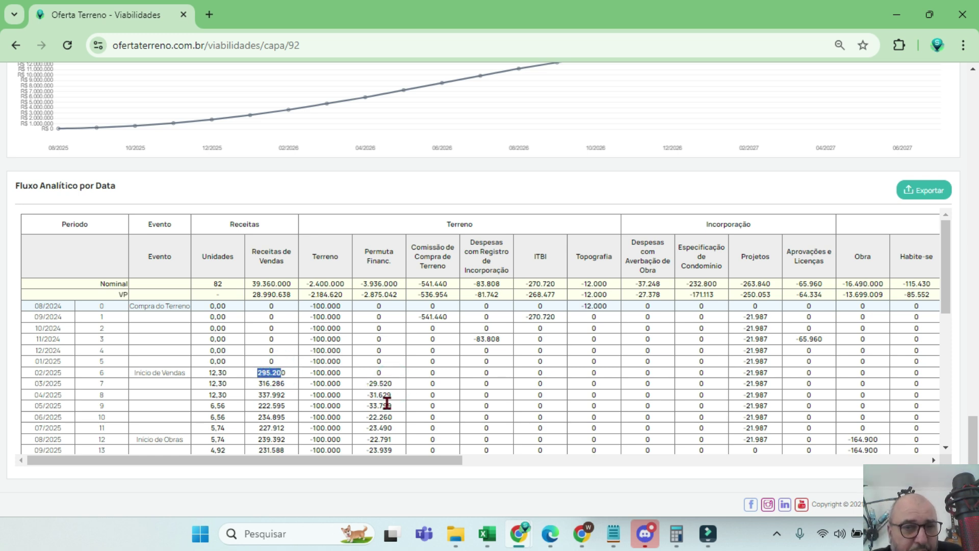
Step: Set Desconta Comissão da Permuta to Sim in the viability's Receita financial settings and save
{"action": "scroll", "coordinate": [382, 427], "scroll_direction": "up", "scroll_amount": 1}
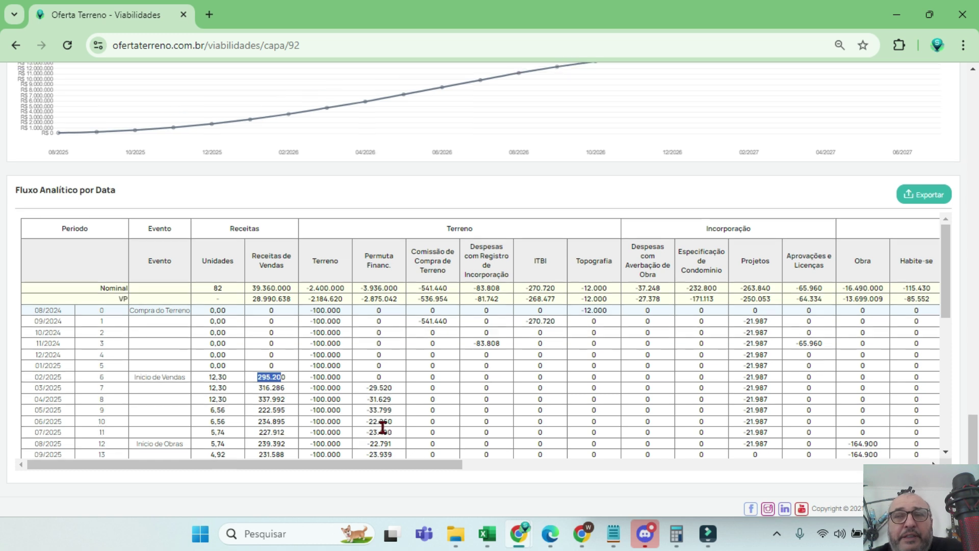
{"action": "scroll", "coordinate": [383, 427], "scroll_direction": "up", "scroll_amount": 15}
{"action": "left_click", "coordinate": [859, 127]}
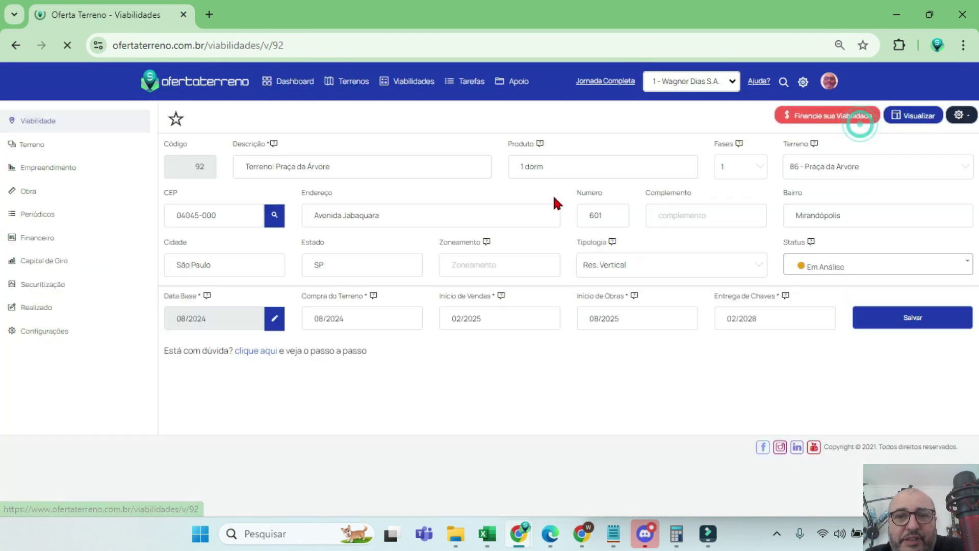
{"action": "left_click", "coordinate": [46, 237]}
{"action": "left_click", "coordinate": [215, 156]}
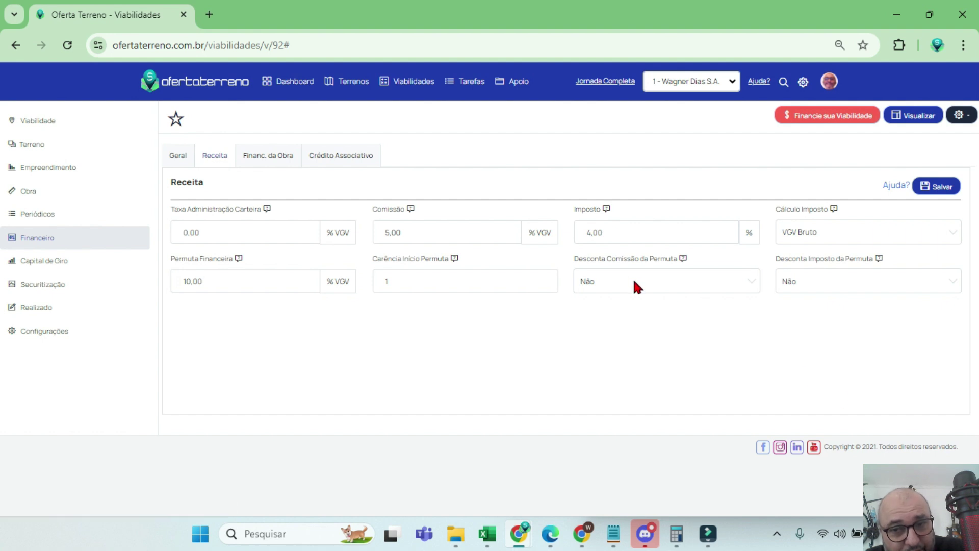
{"action": "left_click", "coordinate": [634, 282]}
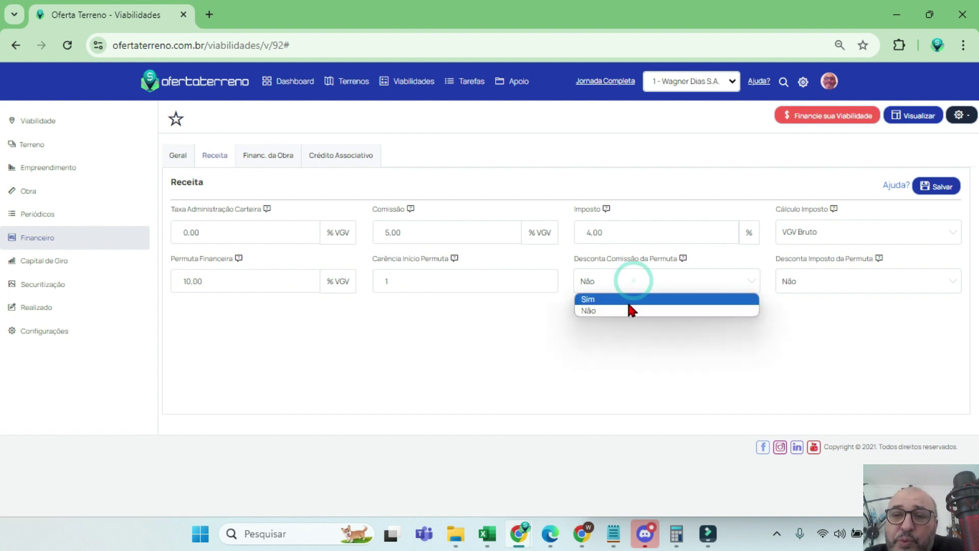
{"action": "left_click", "coordinate": [629, 300]}
{"action": "left_click", "coordinate": [937, 187]}
Step: View the viability results and check the Permuta Financ. amount and percentage in Resultado Analítico
{"action": "left_click", "coordinate": [918, 116]}
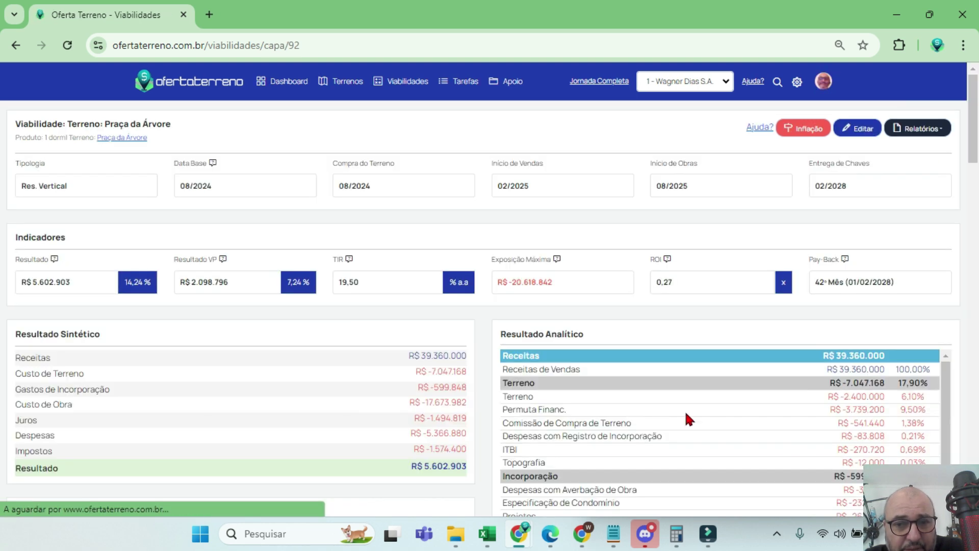
{"action": "scroll", "coordinate": [684, 411], "scroll_direction": "down", "scroll_amount": 3}
{"action": "scroll", "coordinate": [686, 418], "scroll_direction": "up", "scroll_amount": 2}
{"action": "scroll", "coordinate": [686, 417], "scroll_direction": "up", "scroll_amount": 2}
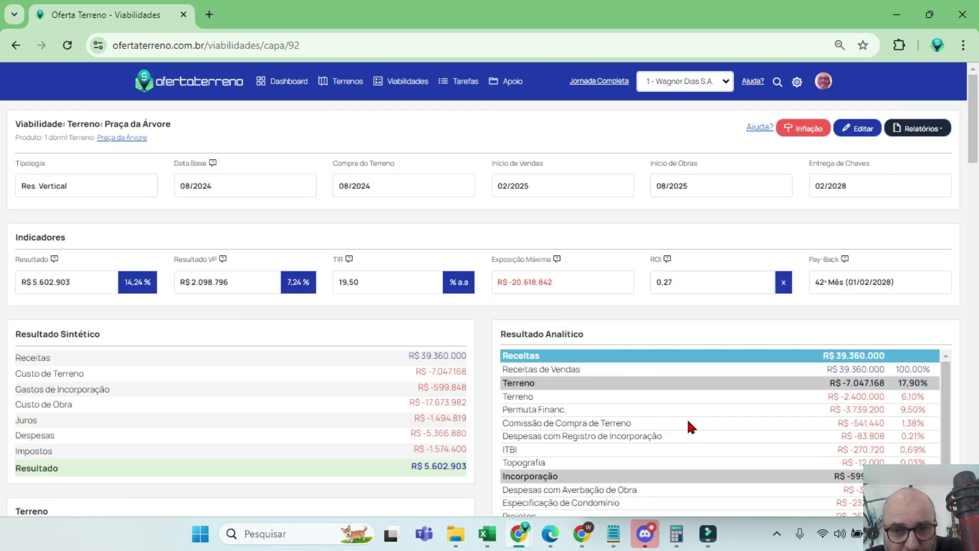
{"action": "triple_click", "coordinate": [827, 409]}
{"action": "left_click_drag", "start_coordinate": [928, 410], "coordinate": [899, 412]}
Step: Check the first Permuta Financ. payment against the previous month's sales revenue in Fluxo Analítico por Data
{"action": "left_click_drag", "start_coordinate": [971, 150], "coordinate": [977, 323]}
{"action": "scroll", "coordinate": [966, 396], "scroll_direction": "down", "scroll_amount": 7}
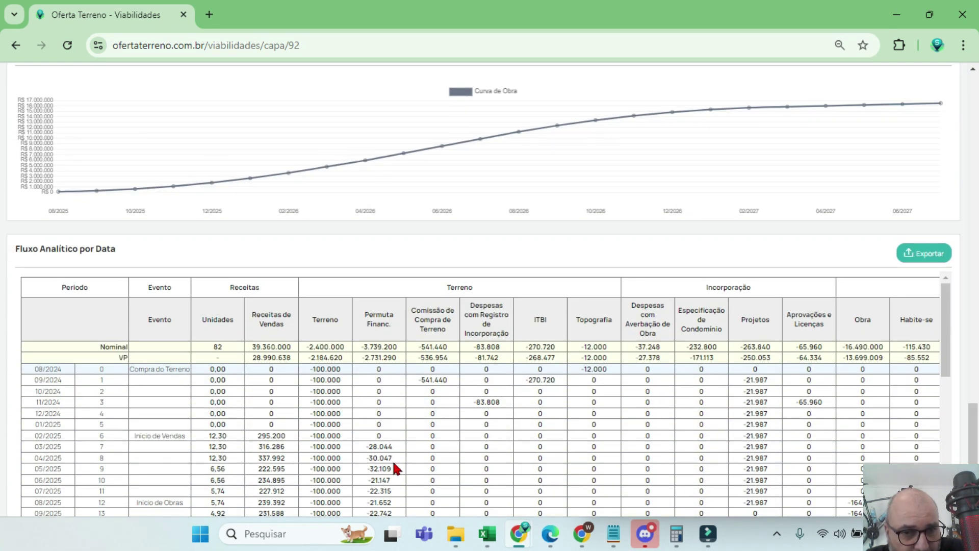
{"action": "double_click", "coordinate": [273, 436]}
{"action": "left_click_drag", "start_coordinate": [395, 448], "coordinate": [364, 443]}
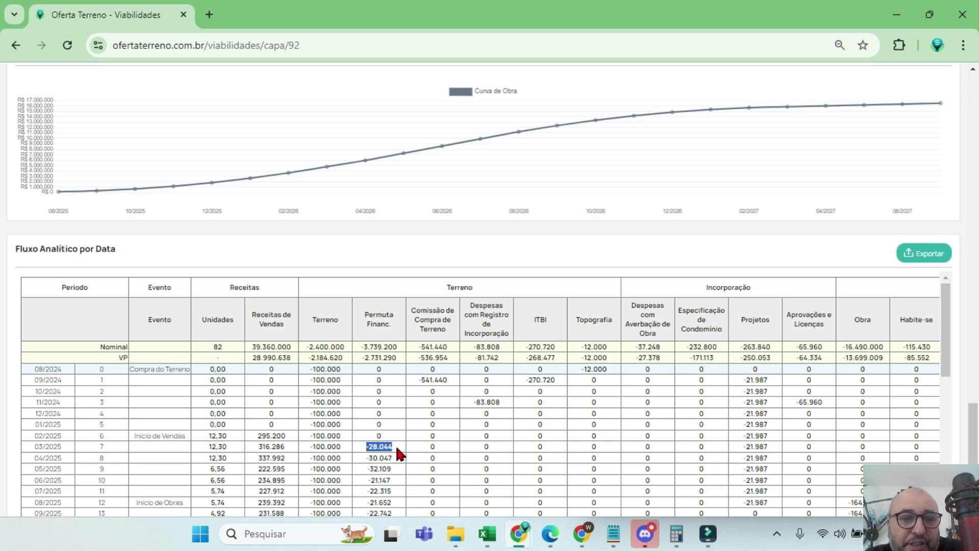
Step: Set Desconta Imposto da Permuta to Sim in the viability's Receita financial settings and save
{"action": "scroll", "coordinate": [623, 352], "scroll_direction": "up", "scroll_amount": 15}
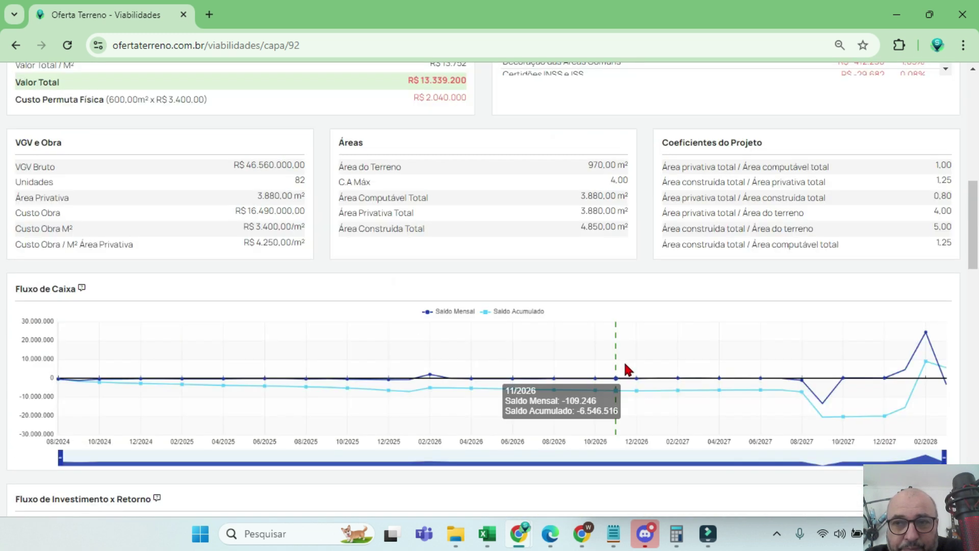
{"action": "scroll", "coordinate": [627, 368], "scroll_direction": "up", "scroll_amount": 10}
{"action": "left_click", "coordinate": [861, 130]}
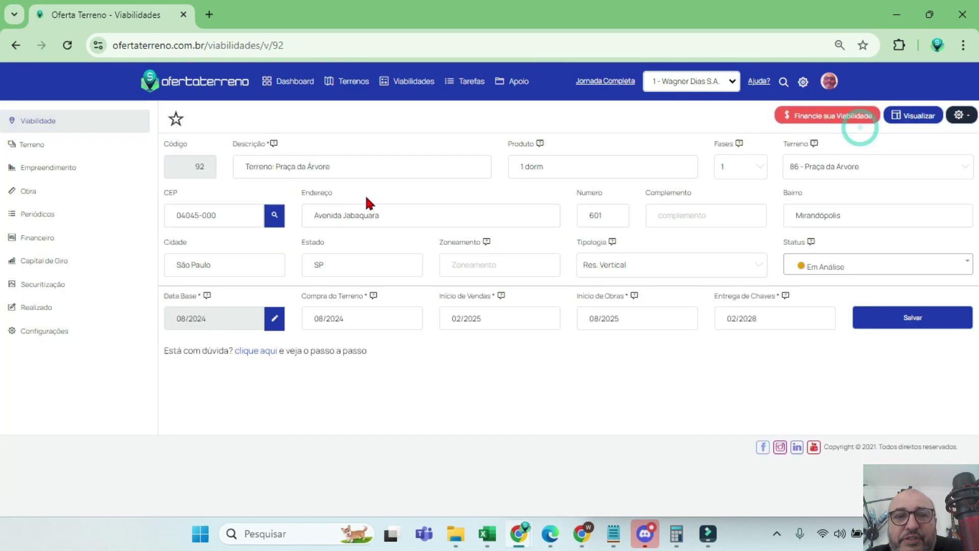
{"action": "left_click", "coordinate": [35, 236]}
{"action": "left_click", "coordinate": [215, 155]}
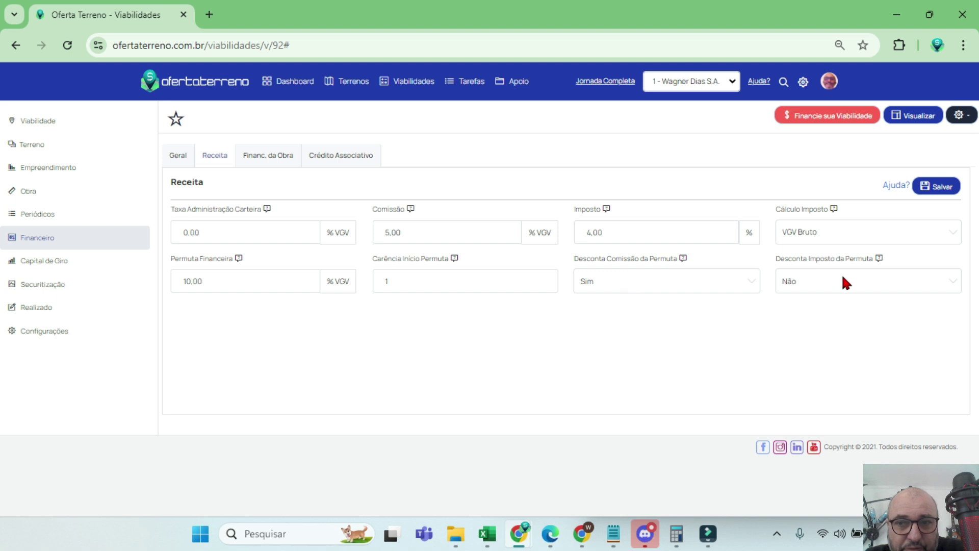
{"action": "left_click", "coordinate": [633, 282]}
{"action": "left_click", "coordinate": [633, 282]}
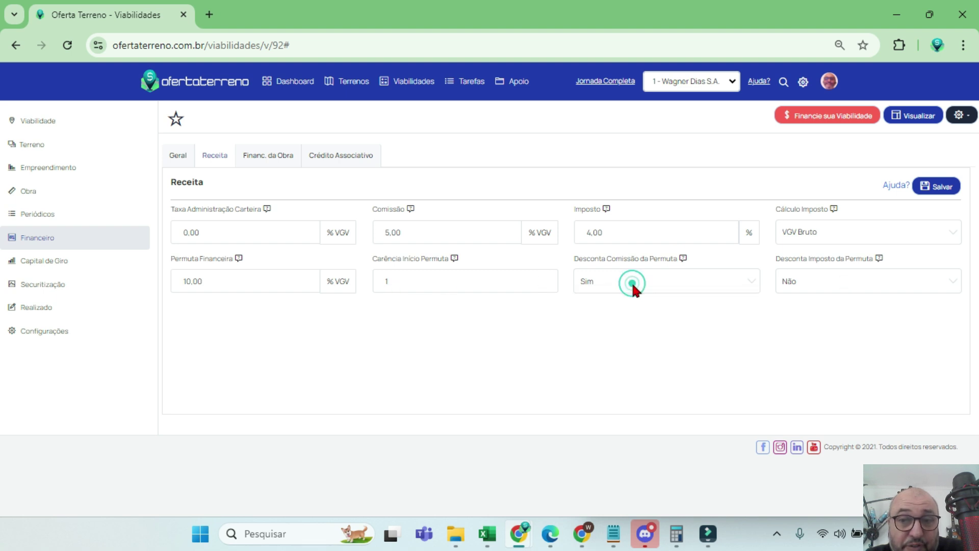
{"action": "left_click", "coordinate": [805, 281]}
{"action": "left_click", "coordinate": [802, 301]}
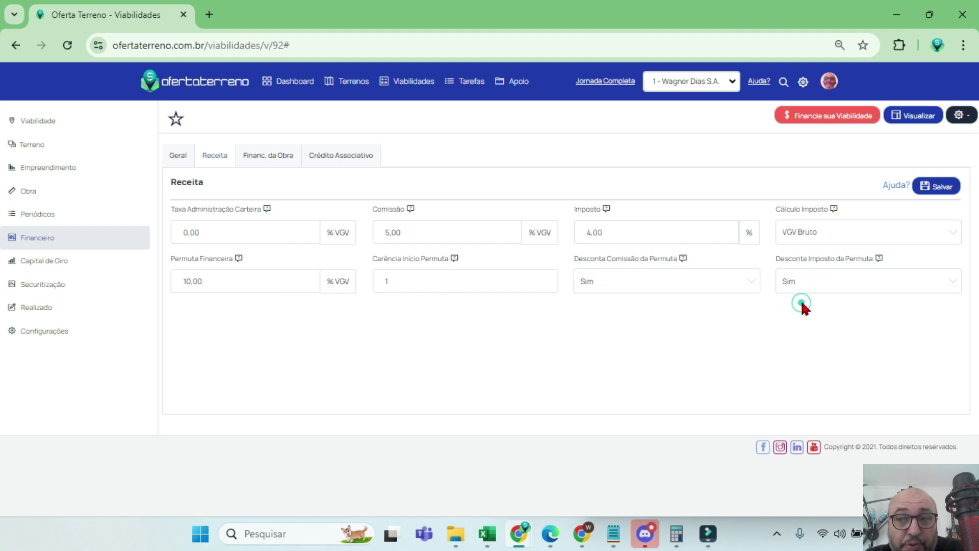
{"action": "left_click", "coordinate": [935, 189]}
Step: View the viability results and check the Permuta Financ. percentage in Resultado Analítico with both commission and tax discounted
{"action": "left_click", "coordinate": [916, 116]}
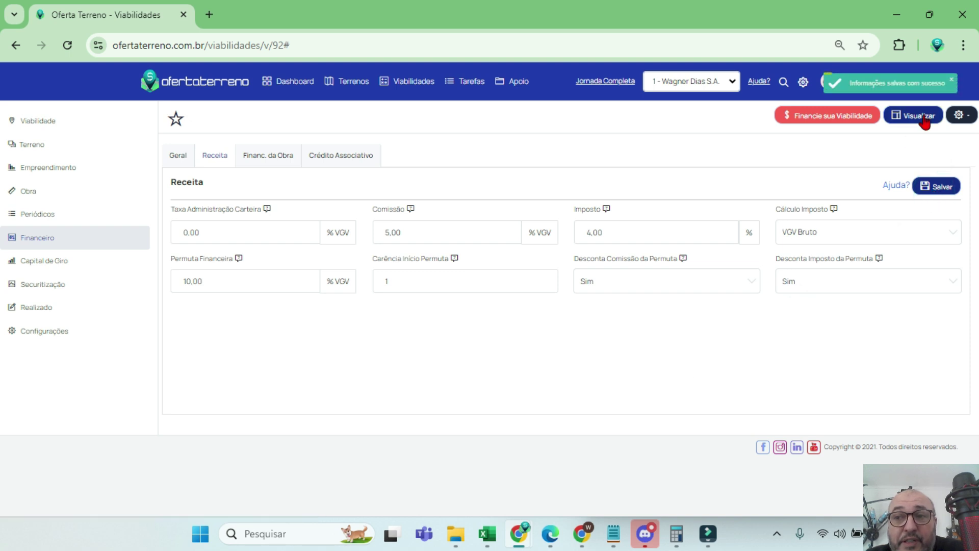
{"action": "scroll", "coordinate": [785, 403], "scroll_direction": "down", "scroll_amount": 2}
{"action": "scroll", "coordinate": [841, 401], "scroll_direction": "up", "scroll_amount": 2}
{"action": "left_click_drag", "start_coordinate": [926, 408], "coordinate": [902, 410]}
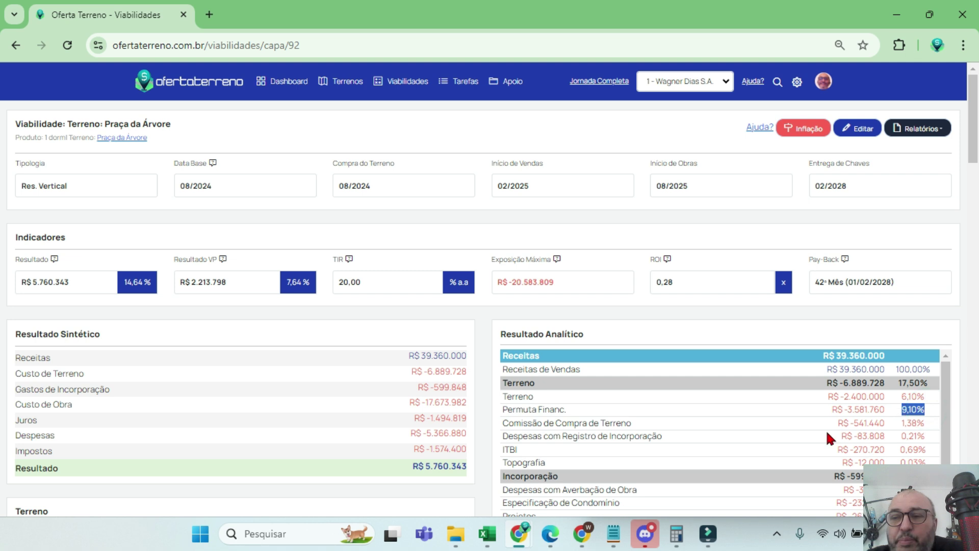
Step: Check the 03/2025 Permuta Financ. payment against the 02/2025 sales revenue in Fluxo Analítico por Data, and return to the results overview
{"action": "scroll", "coordinate": [638, 407], "scroll_direction": "down", "scroll_amount": 2}
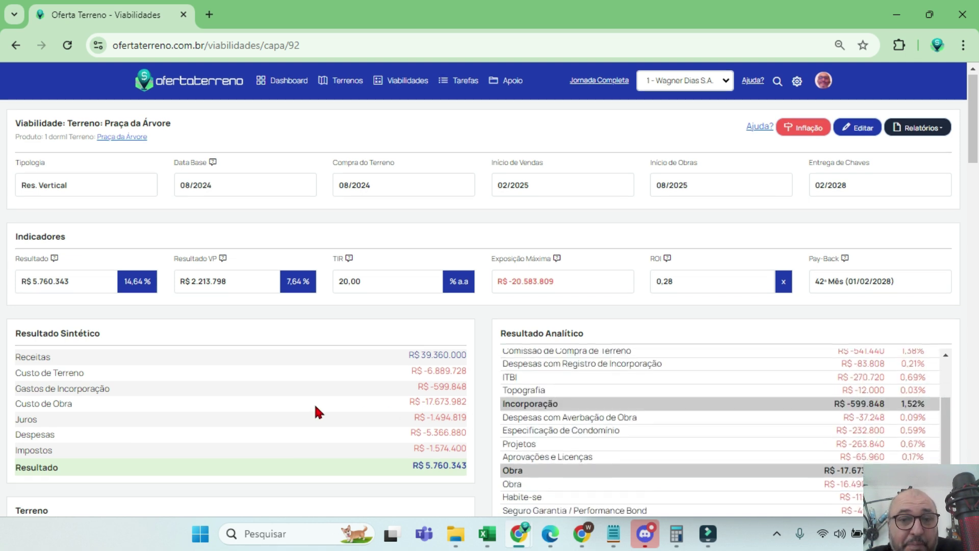
{"action": "scroll", "coordinate": [314, 403], "scroll_direction": "down", "scroll_amount": 8}
{"action": "scroll", "coordinate": [312, 406], "scroll_direction": "down", "scroll_amount": 15}
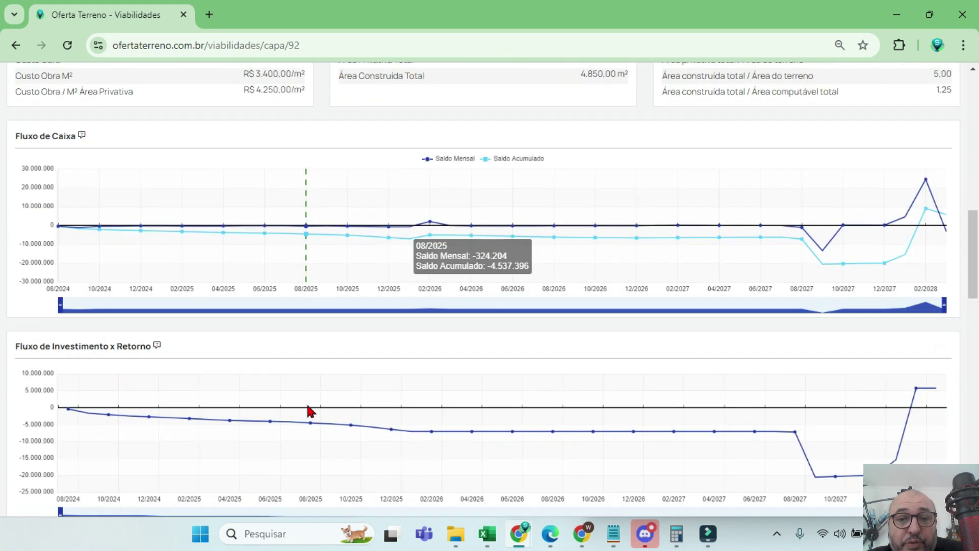
{"action": "scroll", "coordinate": [304, 402], "scroll_direction": "down", "scroll_amount": 8}
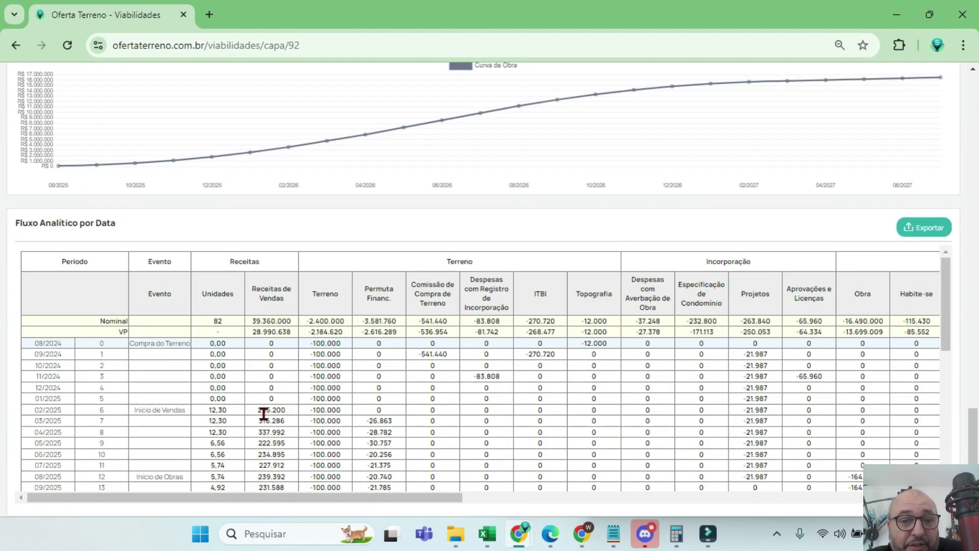
{"action": "left_click_drag", "start_coordinate": [391, 423], "coordinate": [366, 423]}
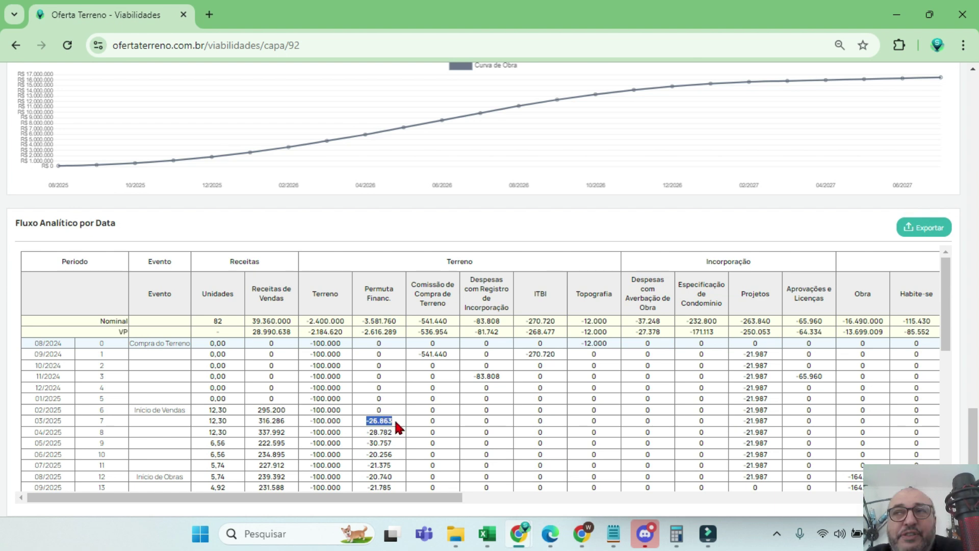
{"action": "scroll", "coordinate": [390, 426], "scroll_direction": "down", "scroll_amount": 1}
{"action": "scroll", "coordinate": [391, 426], "scroll_direction": "up", "scroll_amount": 1}
{"action": "scroll", "coordinate": [459, 368], "scroll_direction": "up", "scroll_amount": 8}
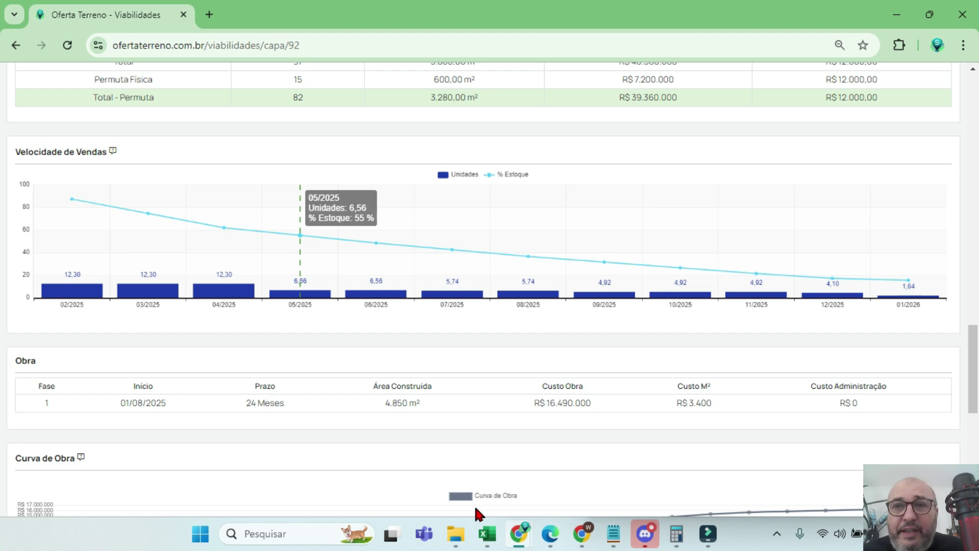
{"action": "scroll", "coordinate": [575, 323], "scroll_direction": "up", "scroll_amount": 20}
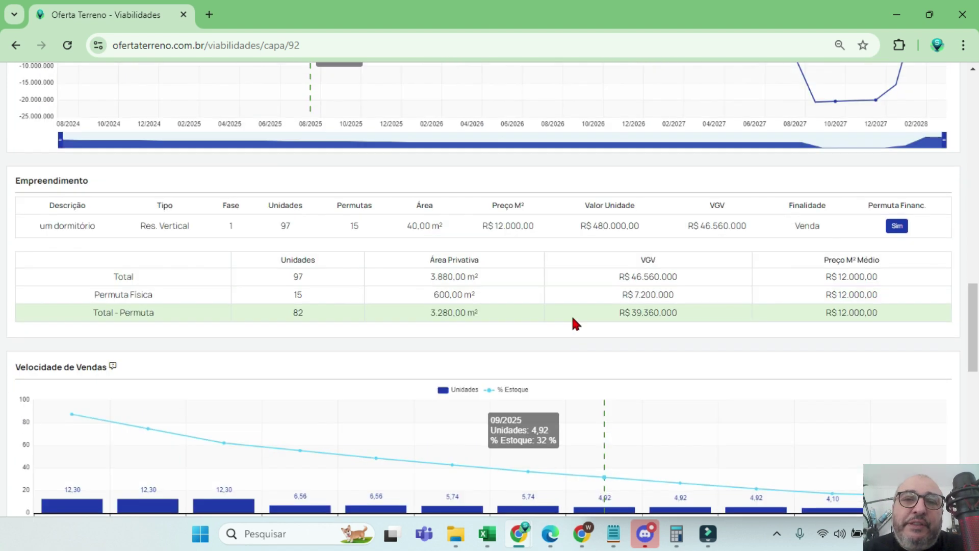
{"action": "scroll", "coordinate": [587, 324], "scroll_direction": "up", "scroll_amount": 5}
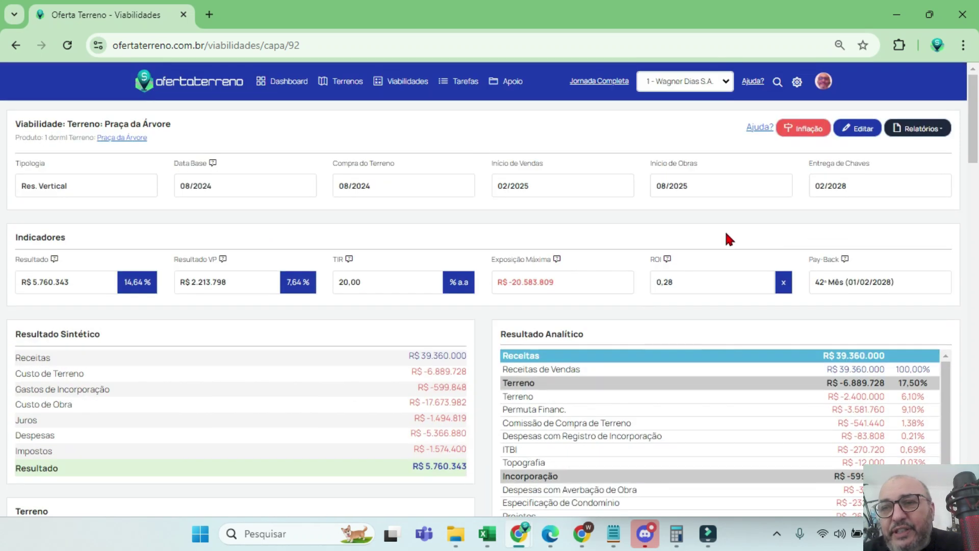